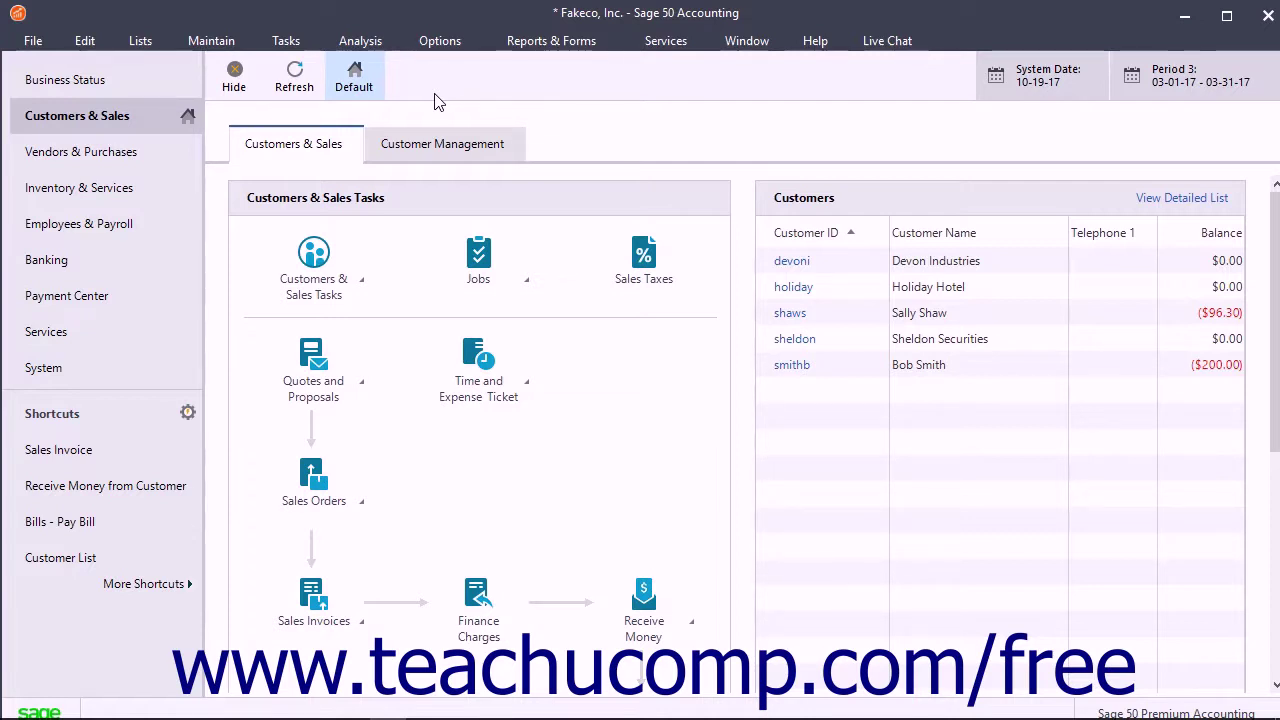
Open the Maintain Employees & Sales Reps window and load the first existing employee's record
click(213, 40)
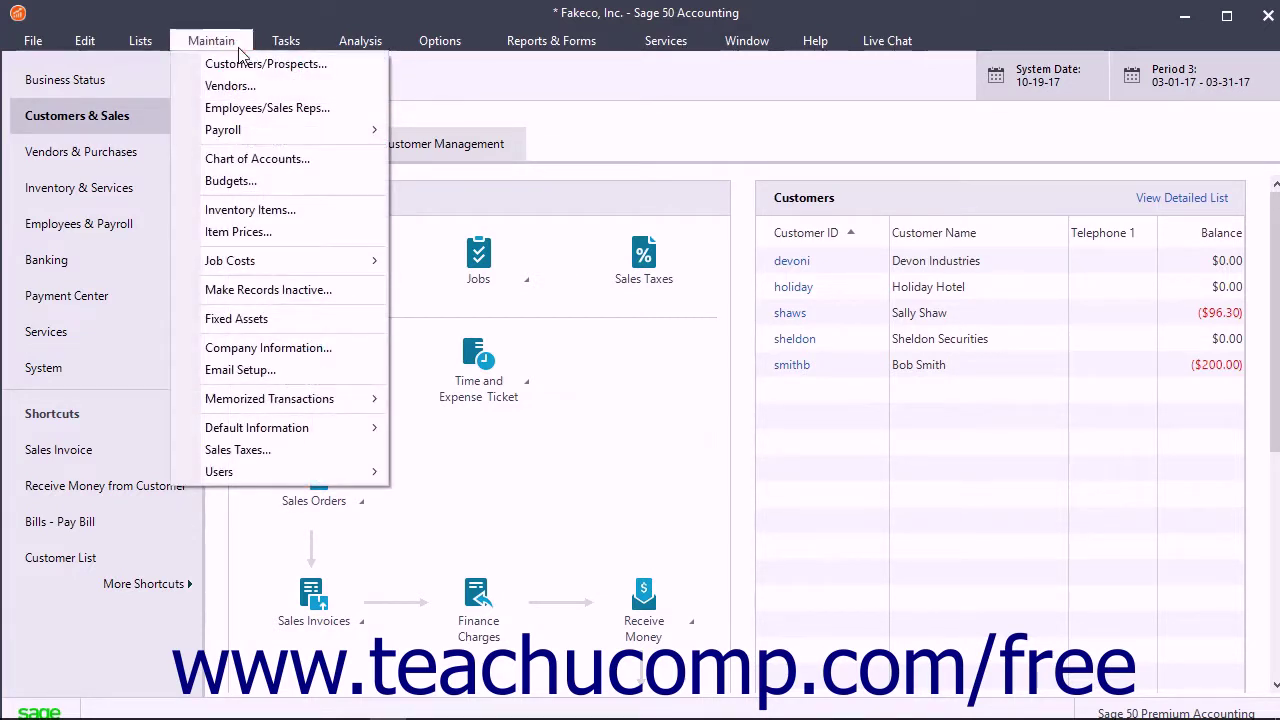
click(243, 112)
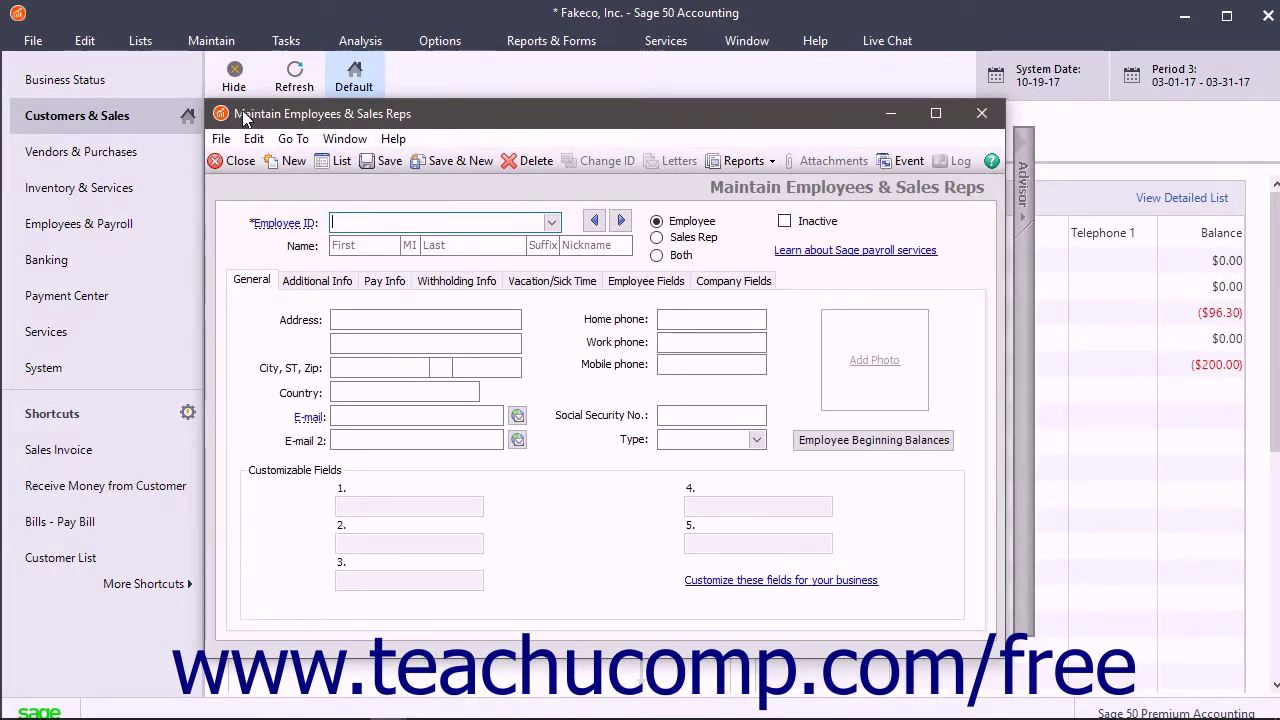
click(286, 163)
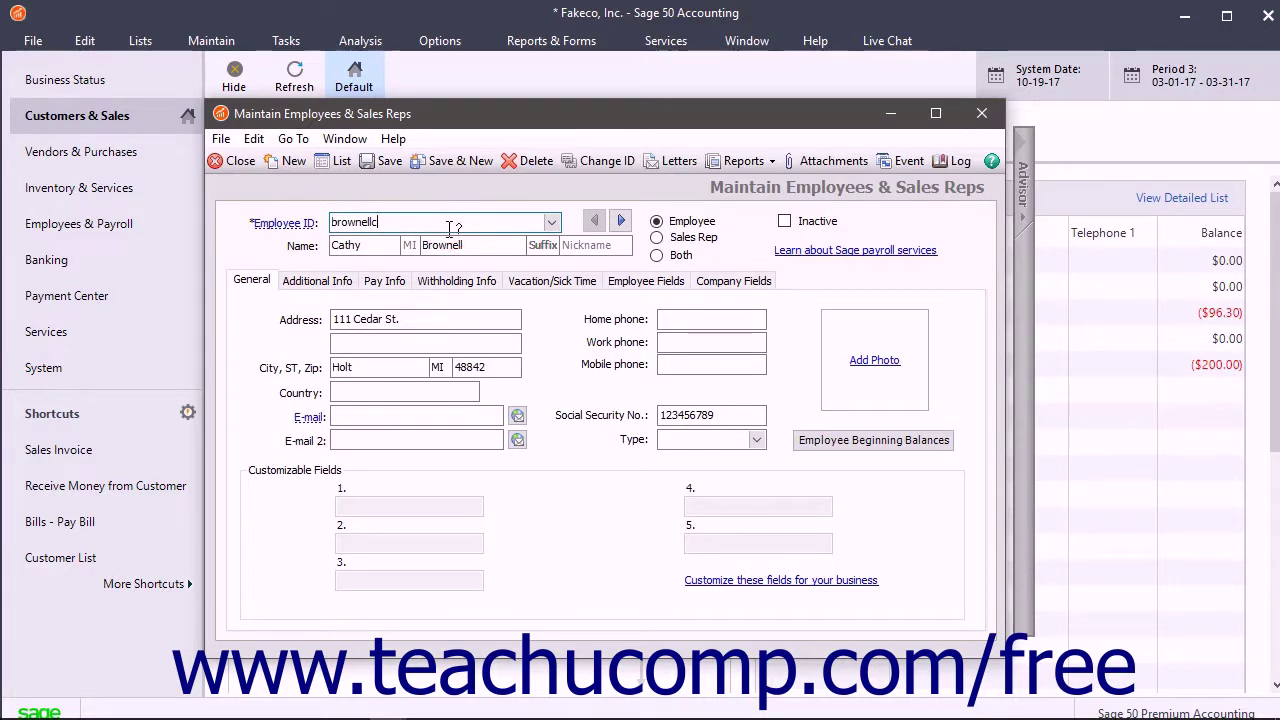
Review the employee's name fields, the employee or sales rep designation, the inactive setting and the General information section
click(388, 246)
click(412, 244)
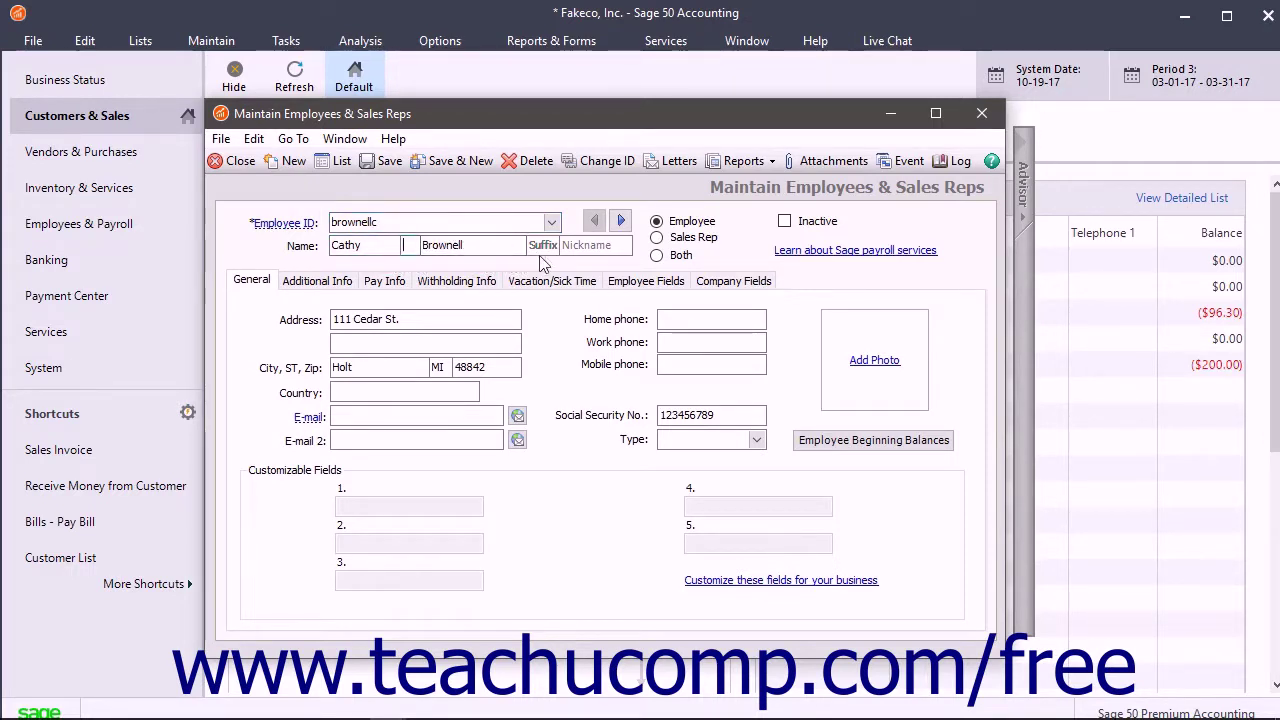
click(598, 246)
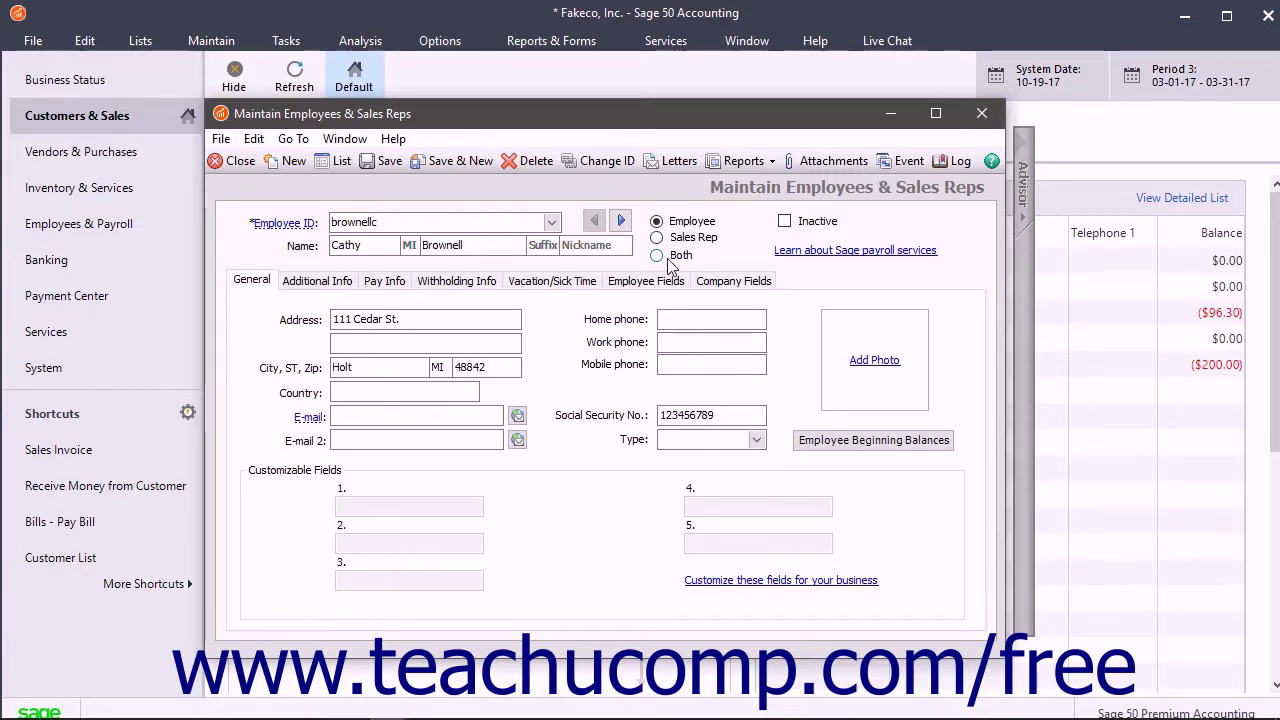
click(757, 221)
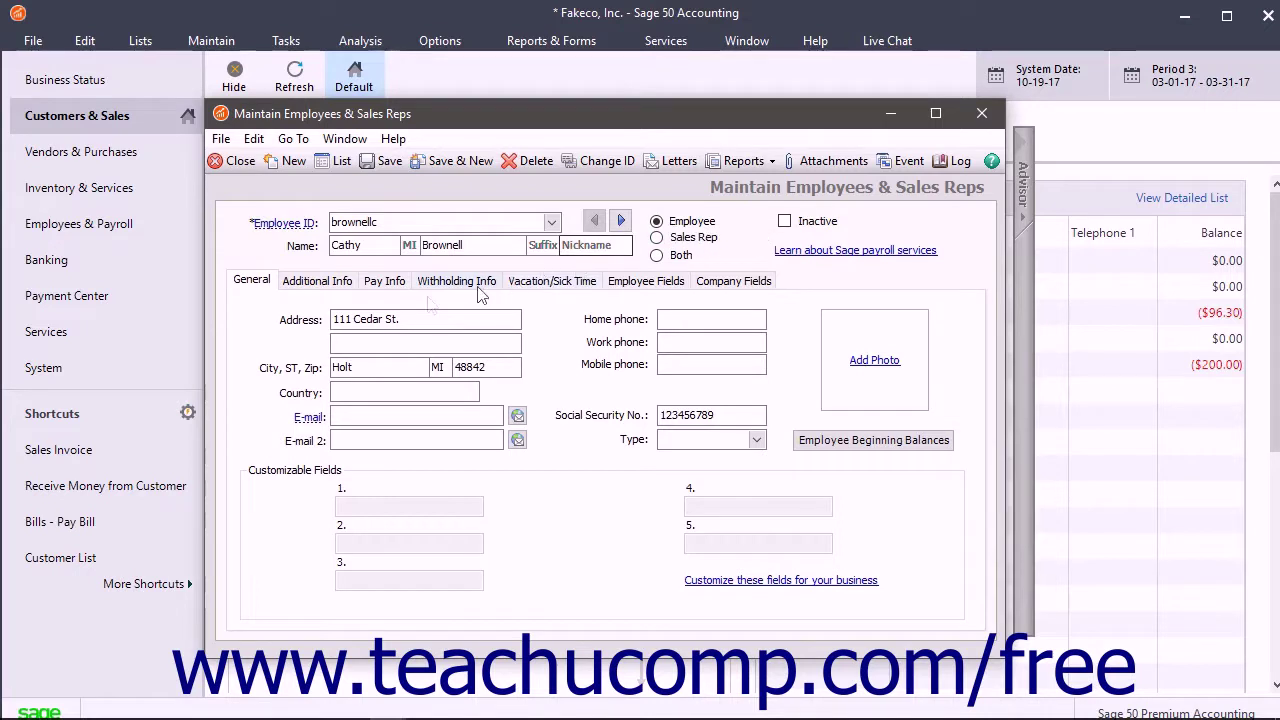
click(256, 280)
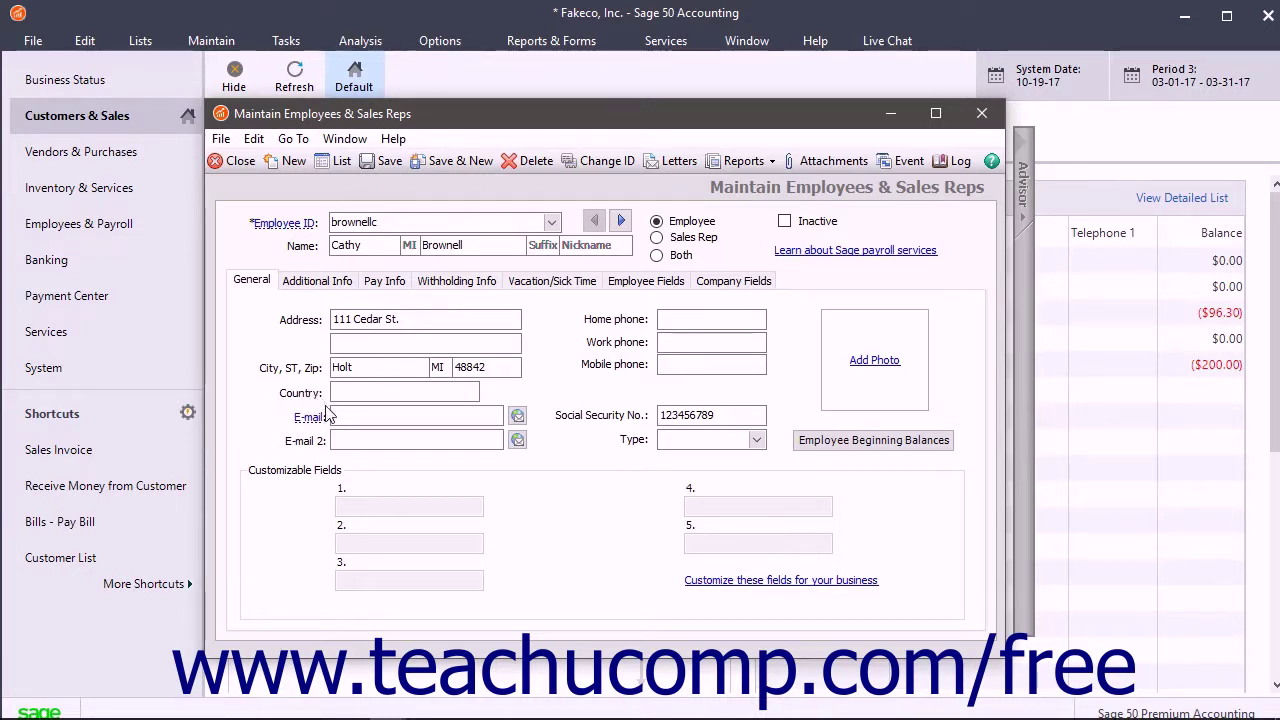
Review the employee's general e-mail, phone, Social Security number and type fields
mouse_move(325, 420)
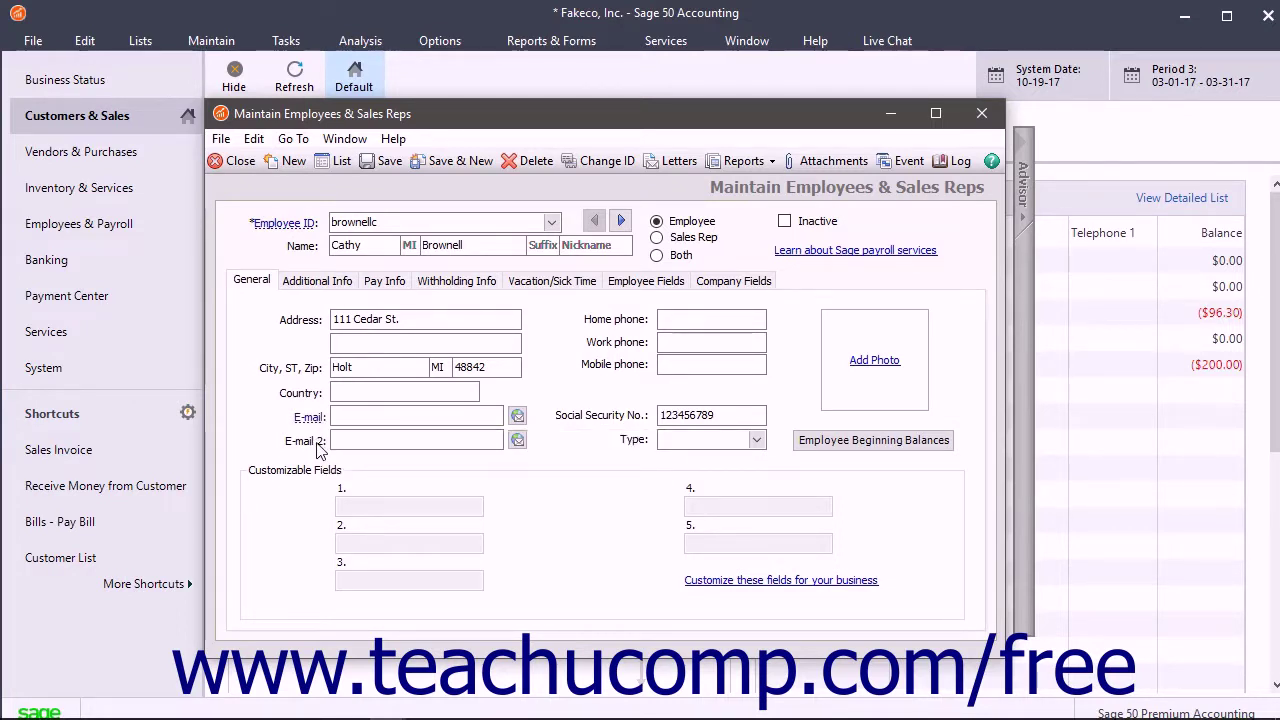
click(712, 320)
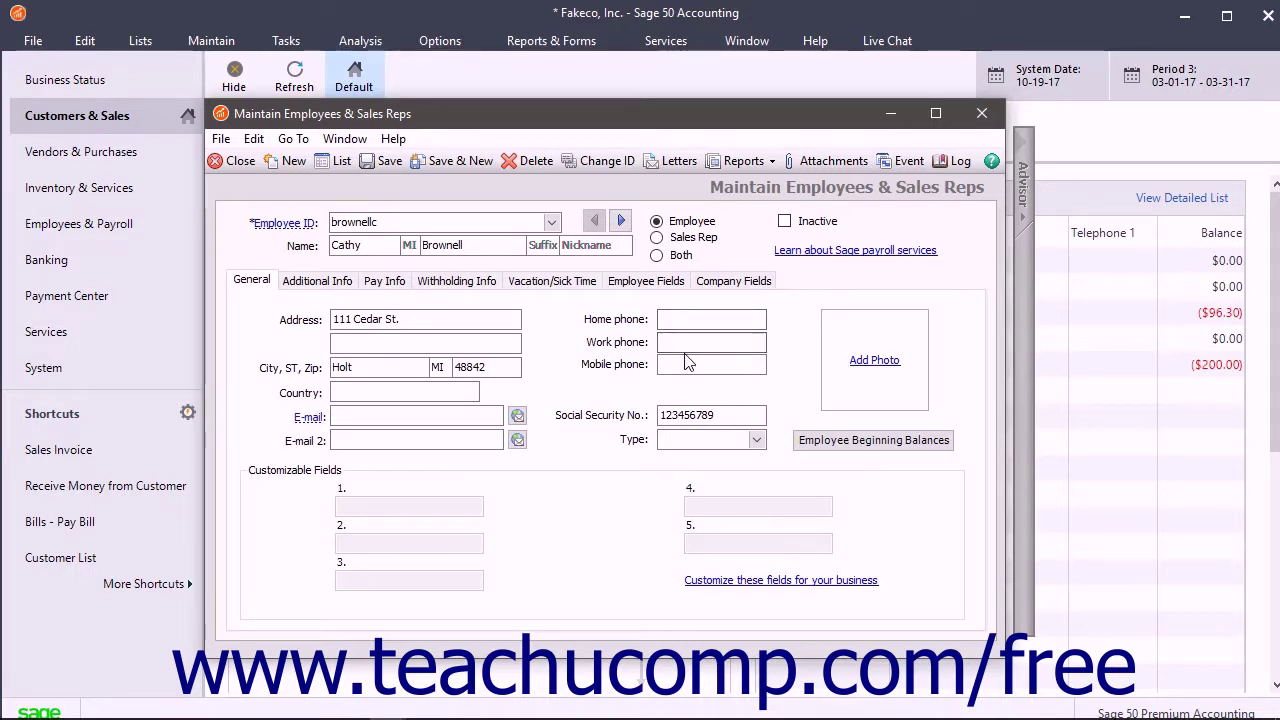
click(684, 364)
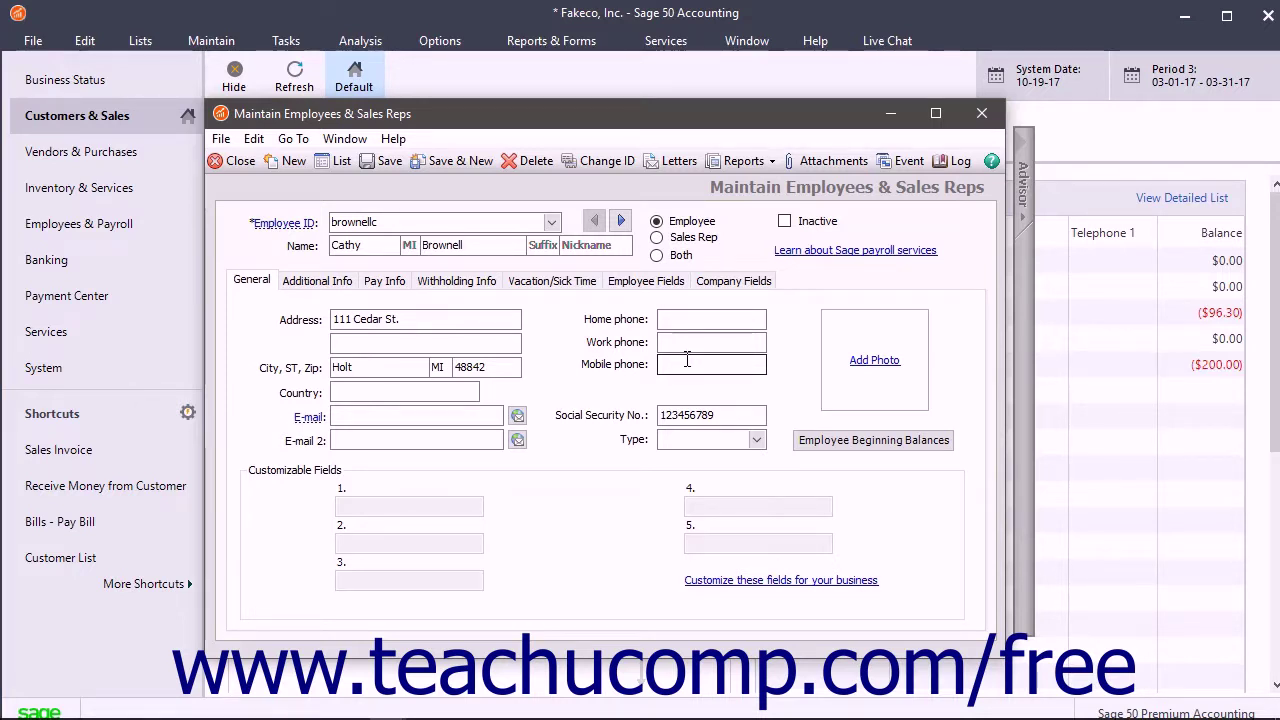
click(722, 414)
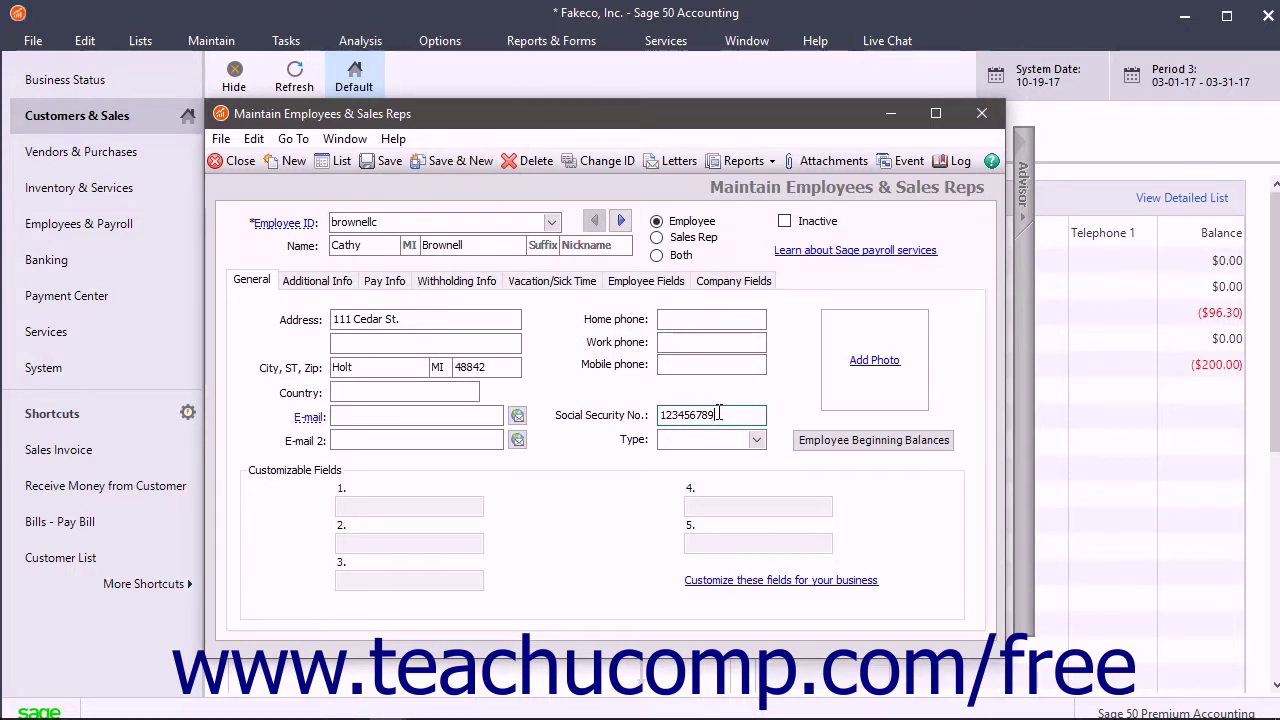
click(715, 438)
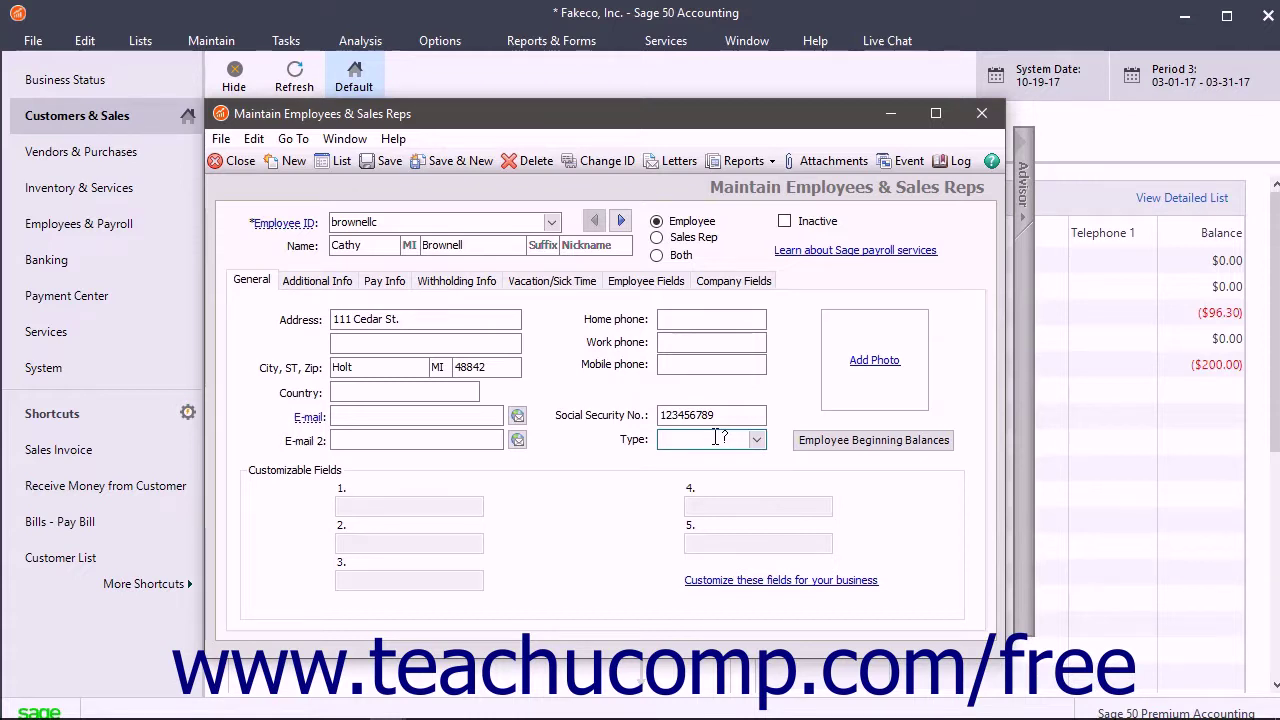
View the employee photo file picker and the Employee Beginning Balances, closing each one after inspection
click(874, 361)
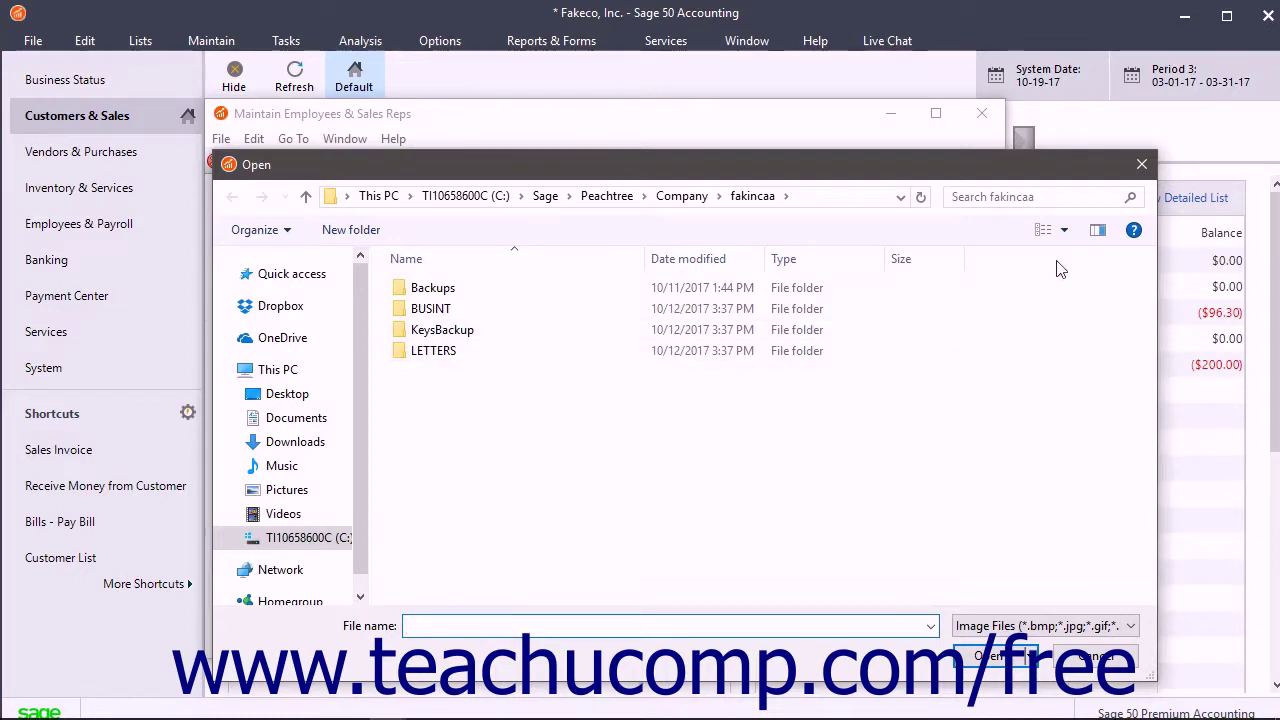
click(1141, 165)
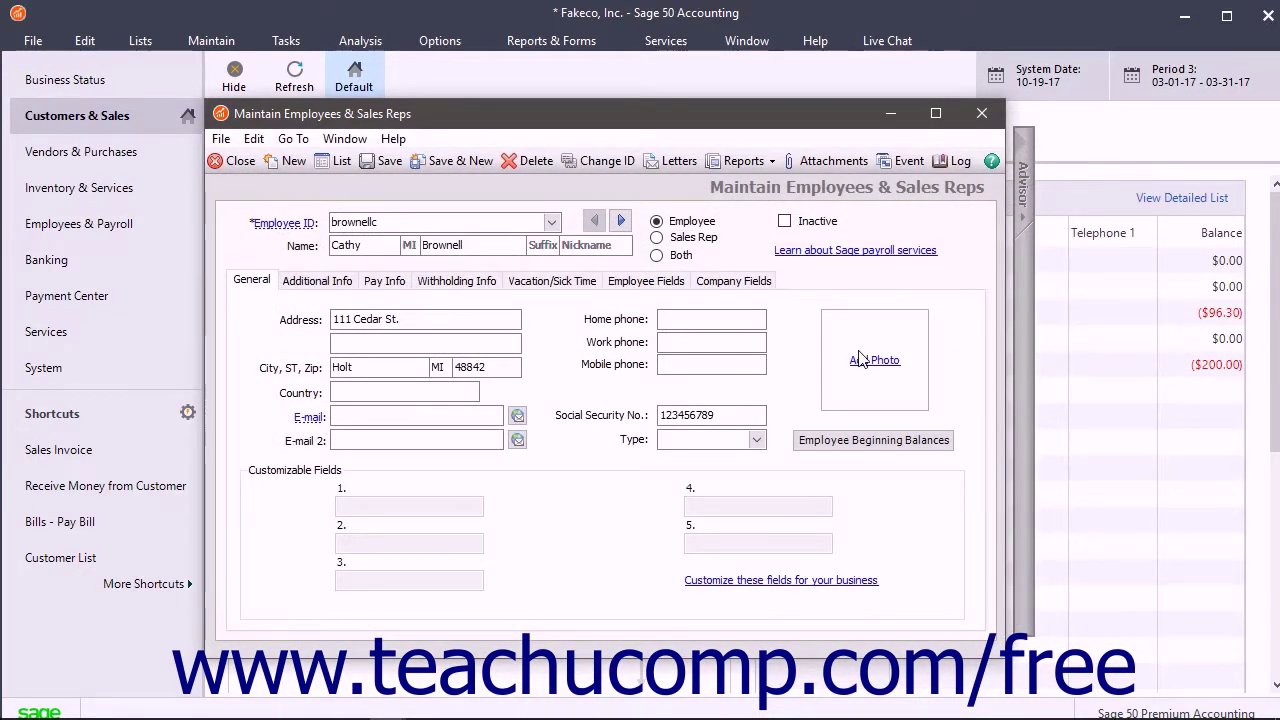
click(835, 450)
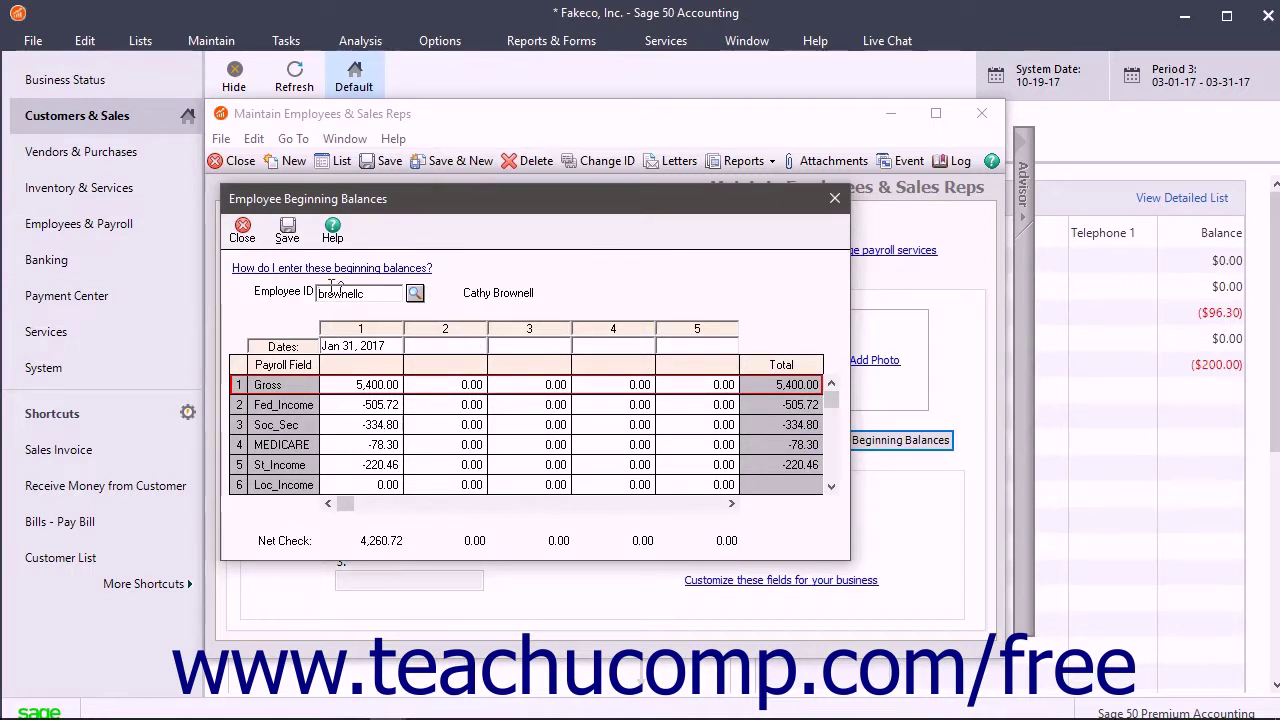
click(280, 230)
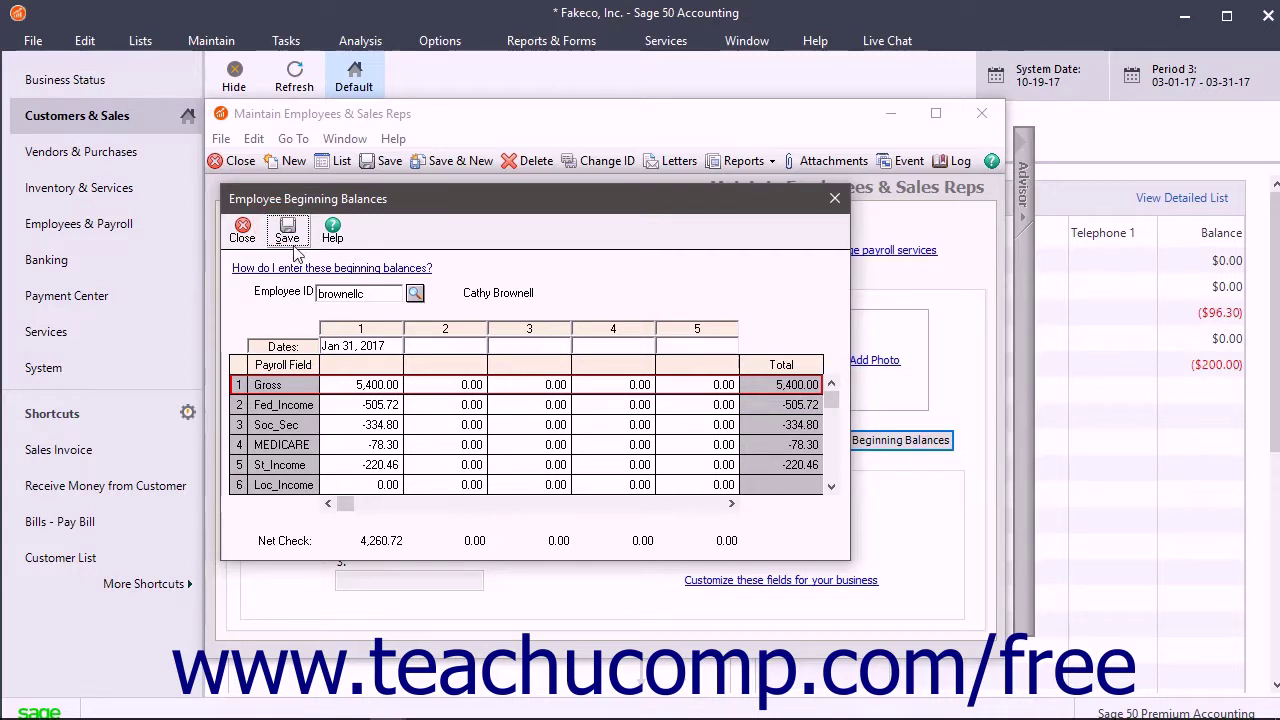
click(252, 231)
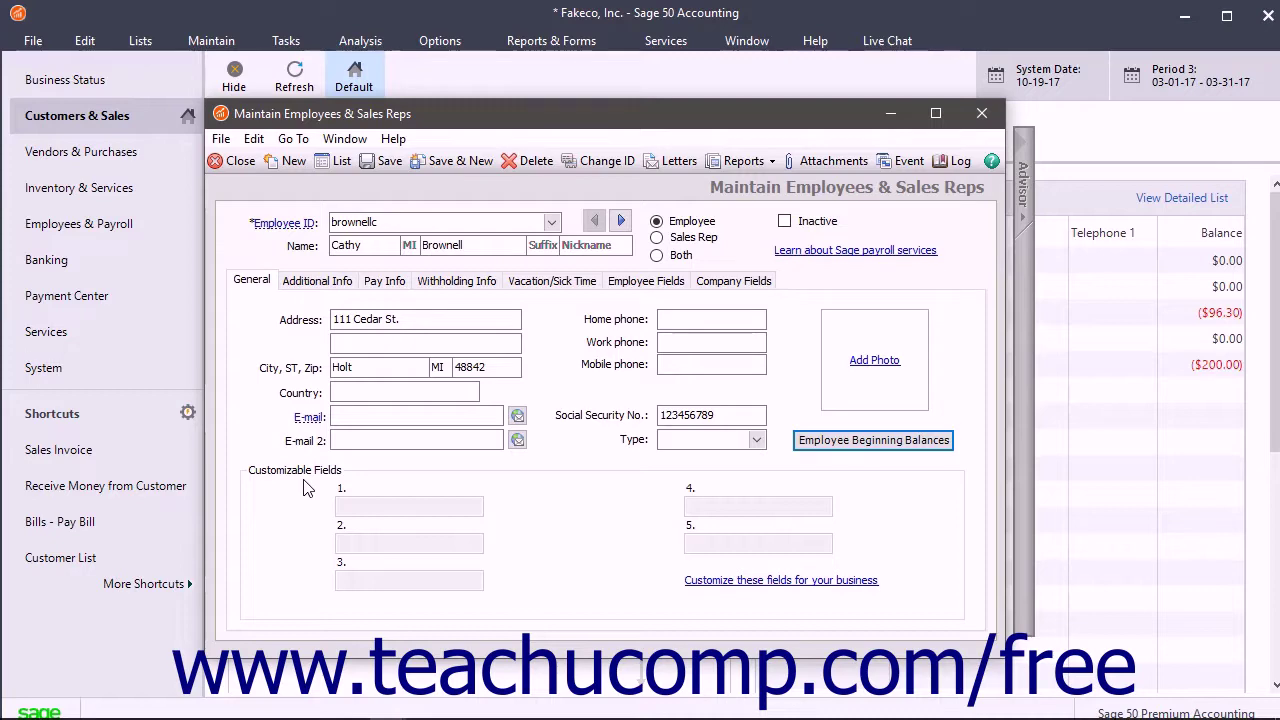
Examine the emergency contact and demographic fields in the employee's additional information
click(328, 284)
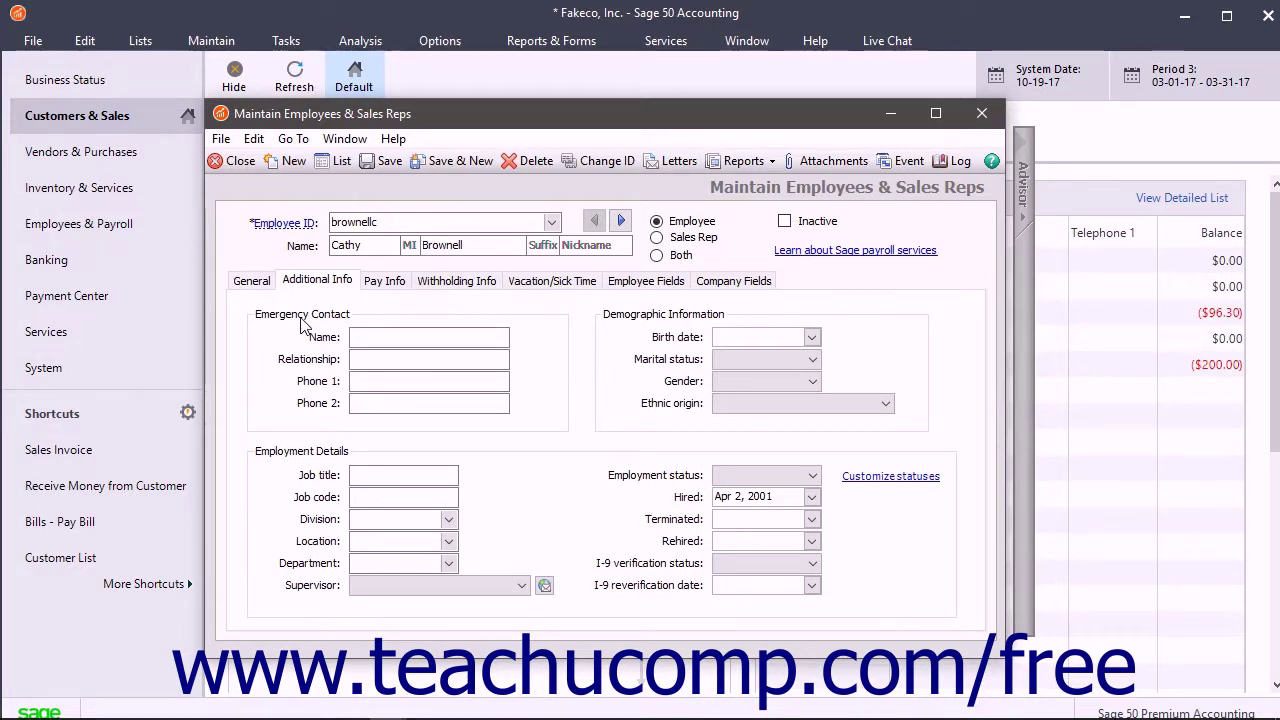
click(362, 339)
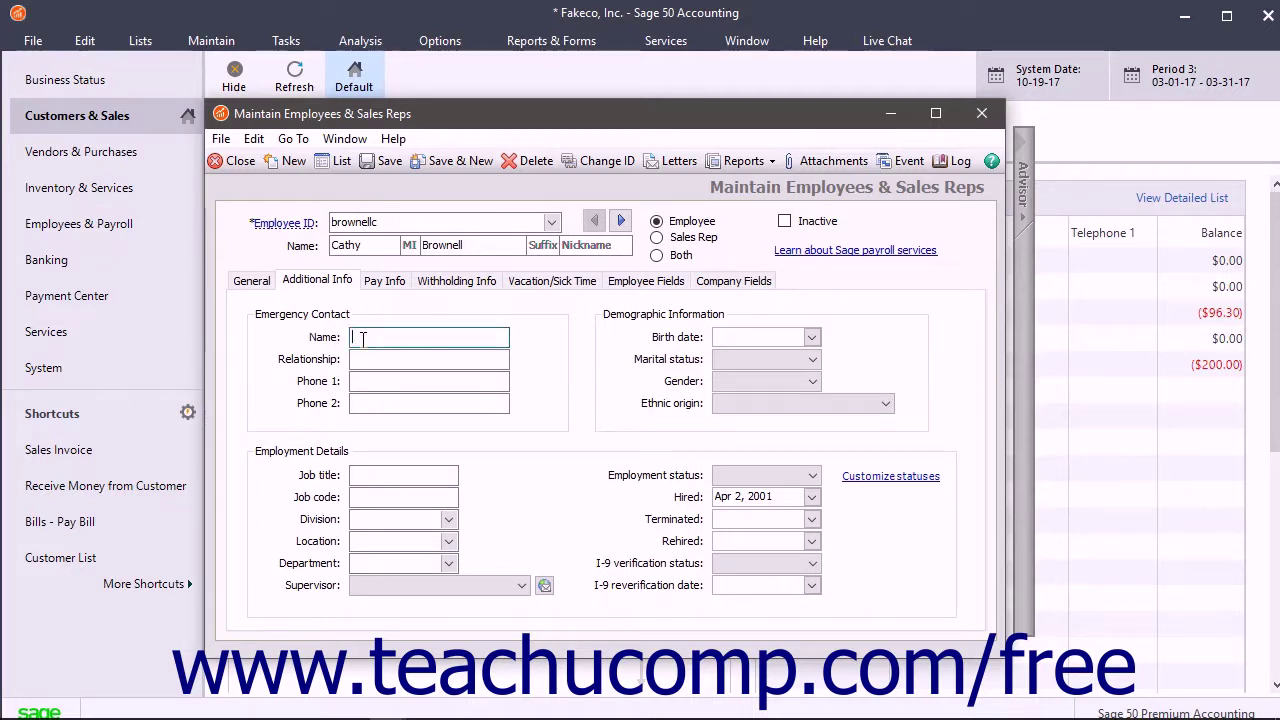
click(359, 360)
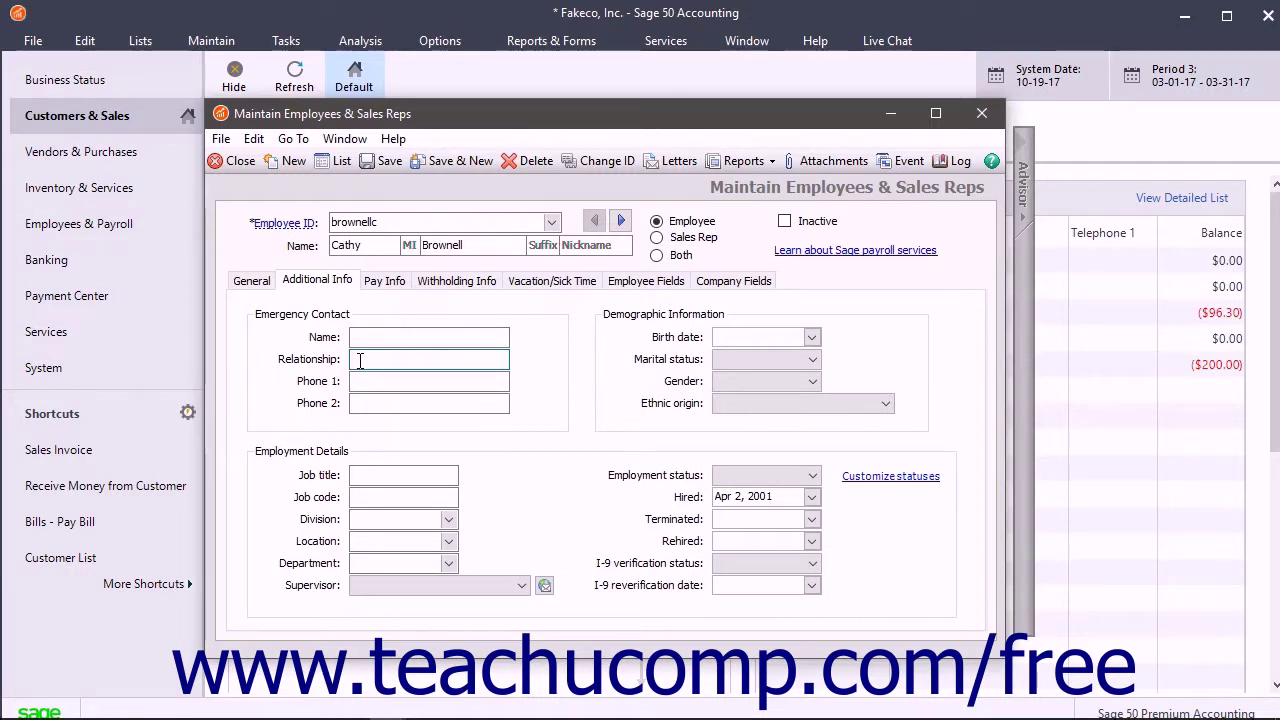
click(361, 381)
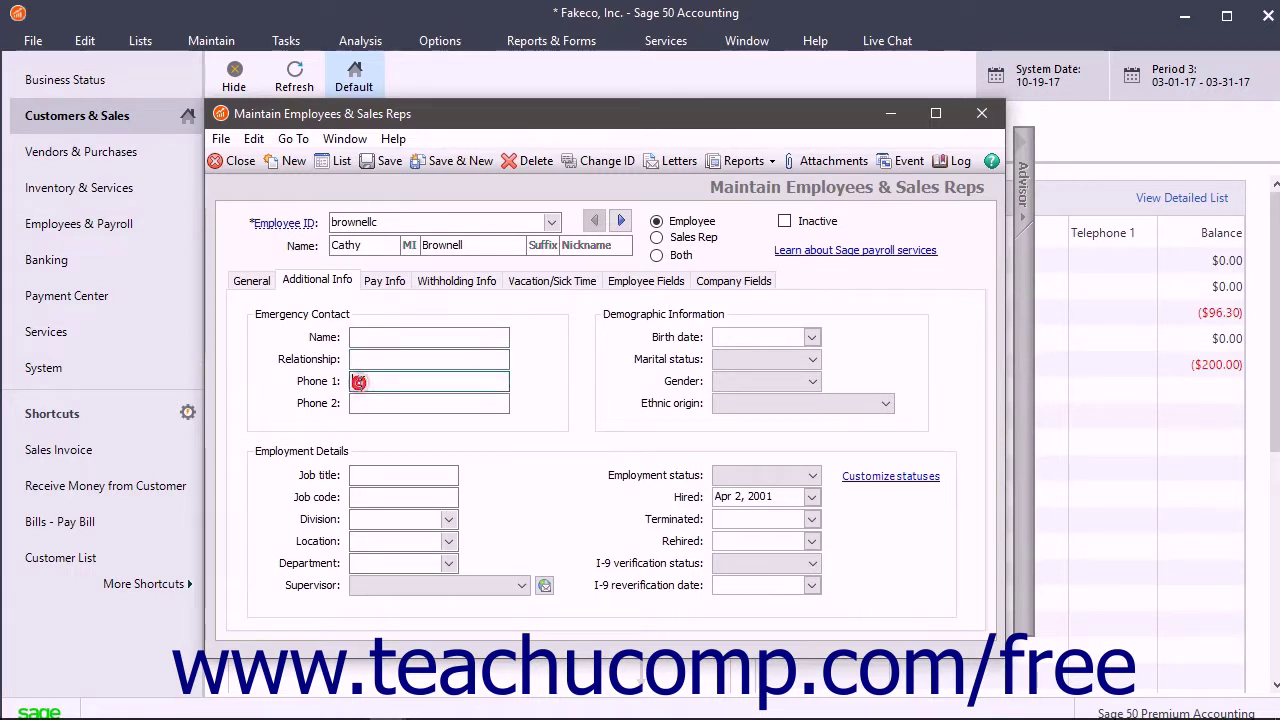
click(359, 402)
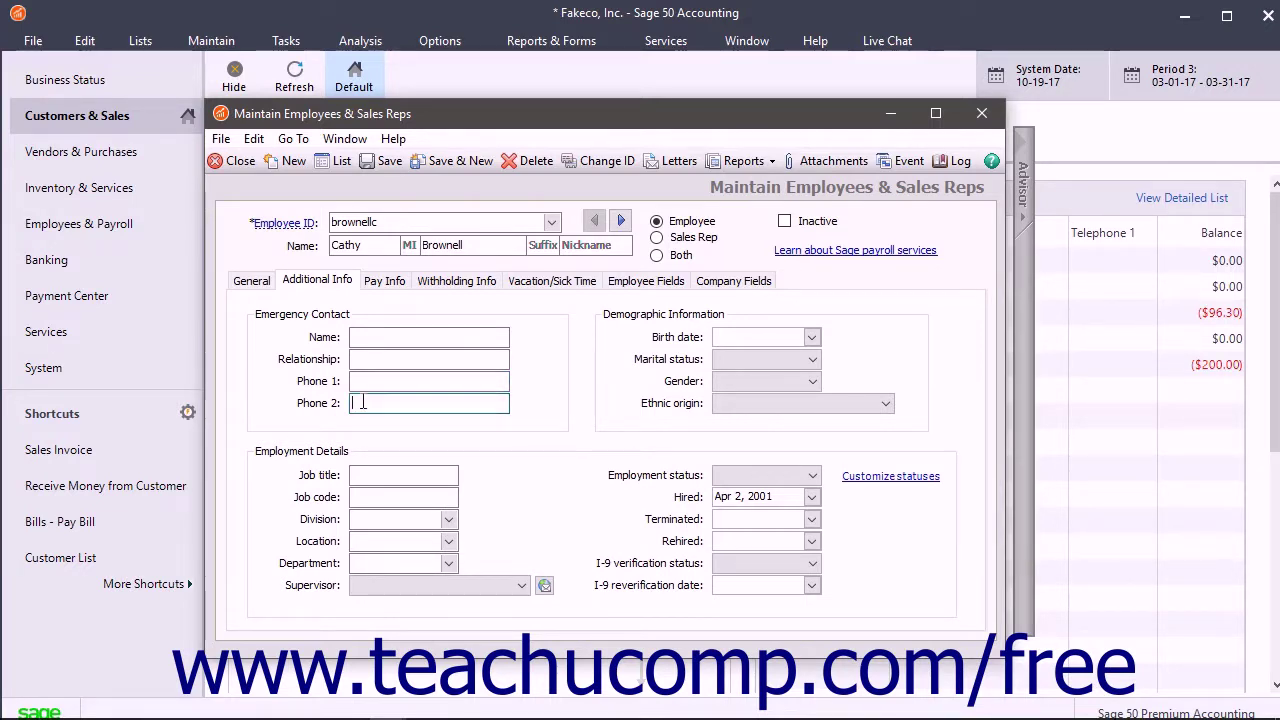
click(676, 337)
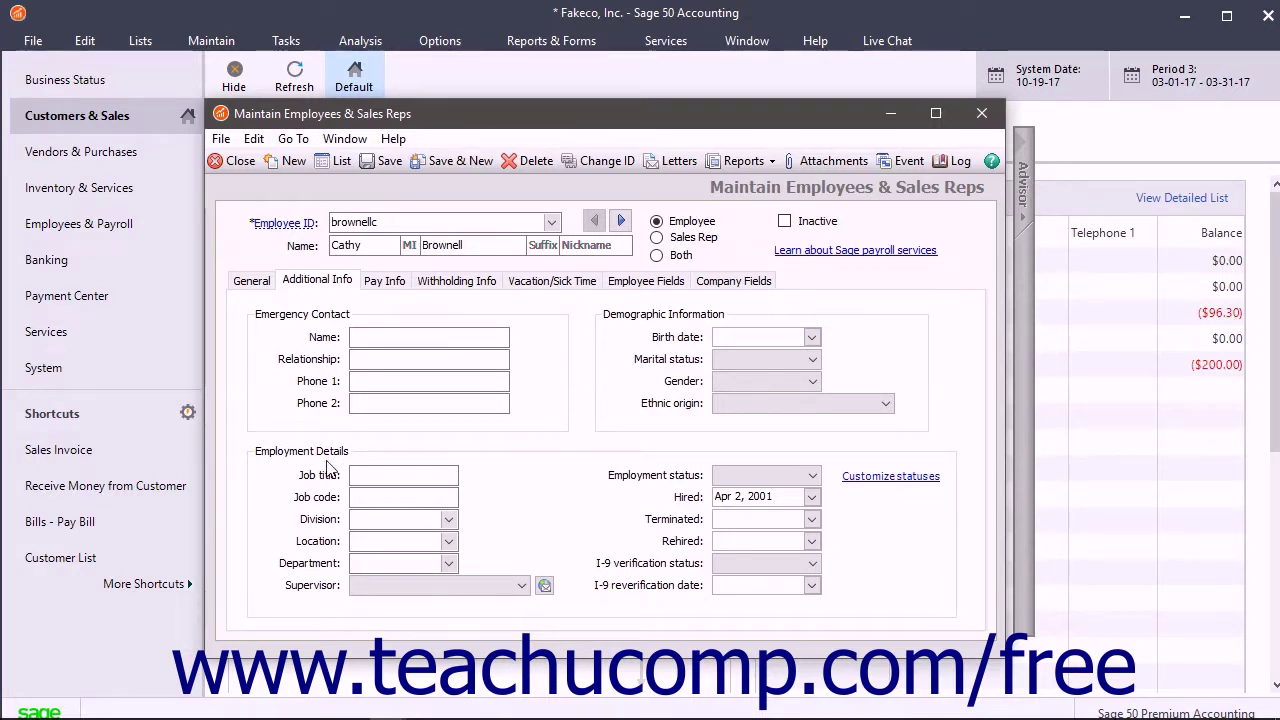
Examine the job title, job code, division, location, department and supervisor fields in the employment details
click(364, 475)
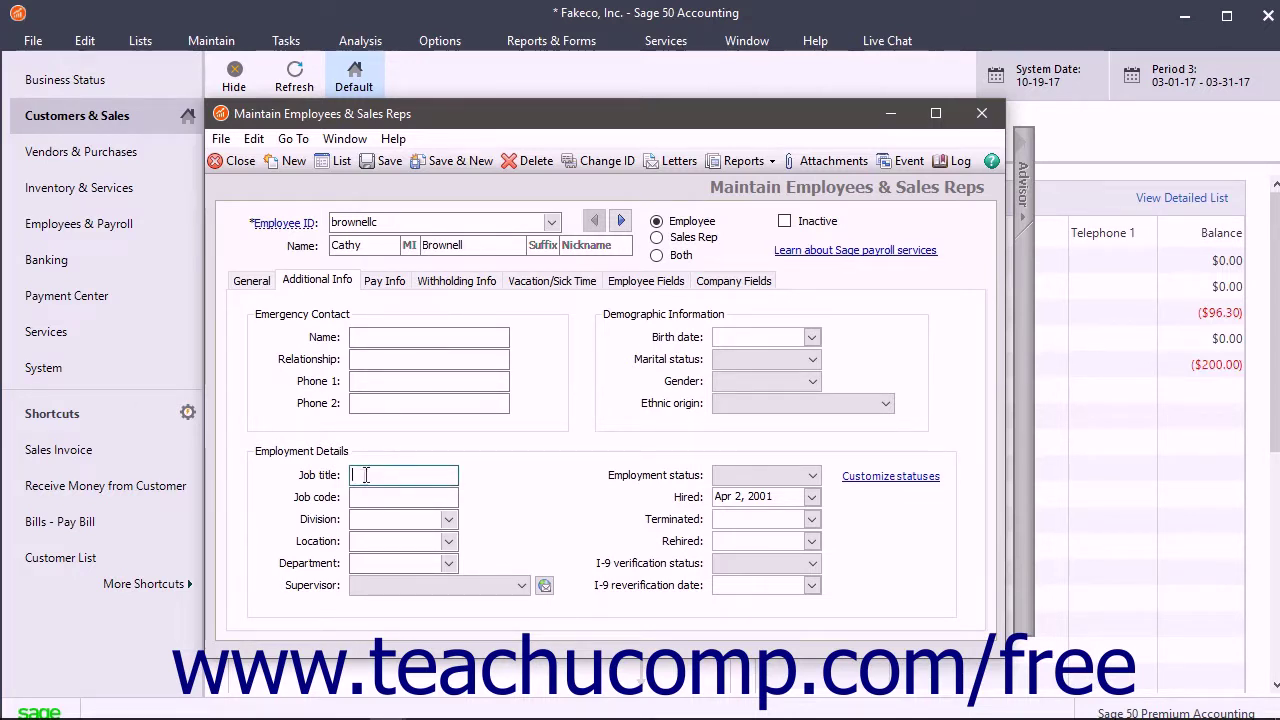
click(357, 497)
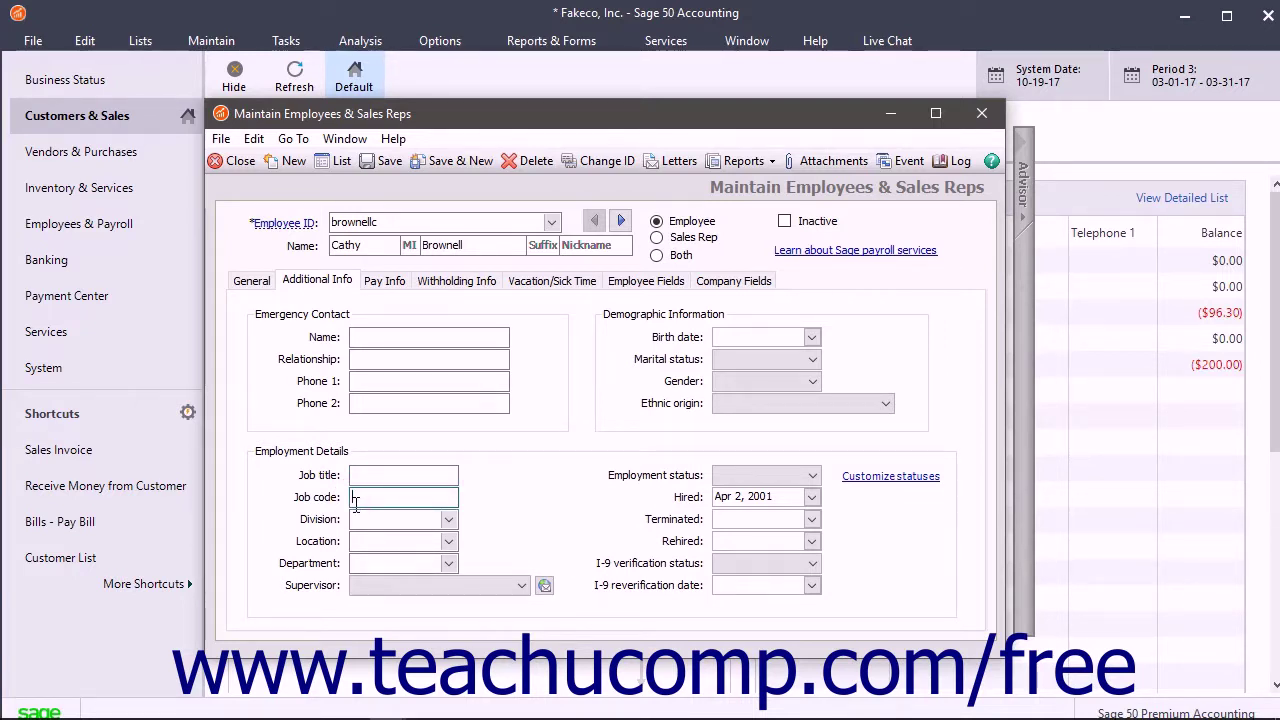
click(358, 521)
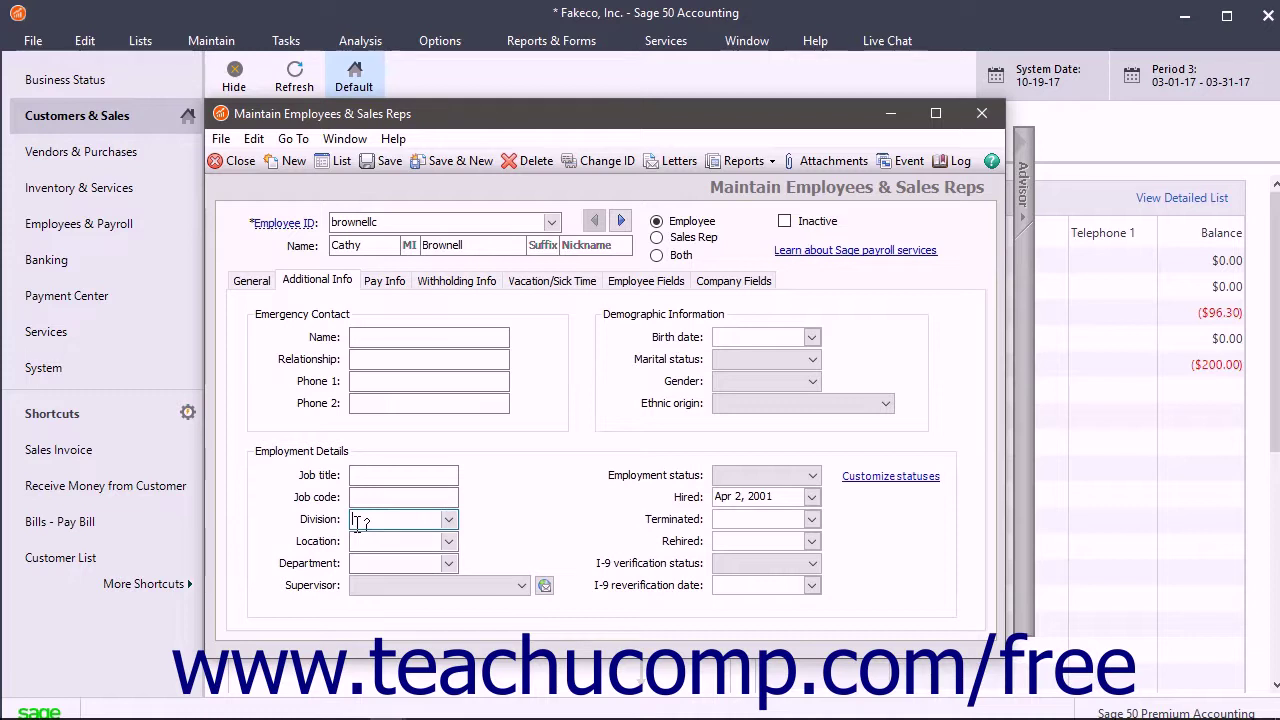
click(360, 541)
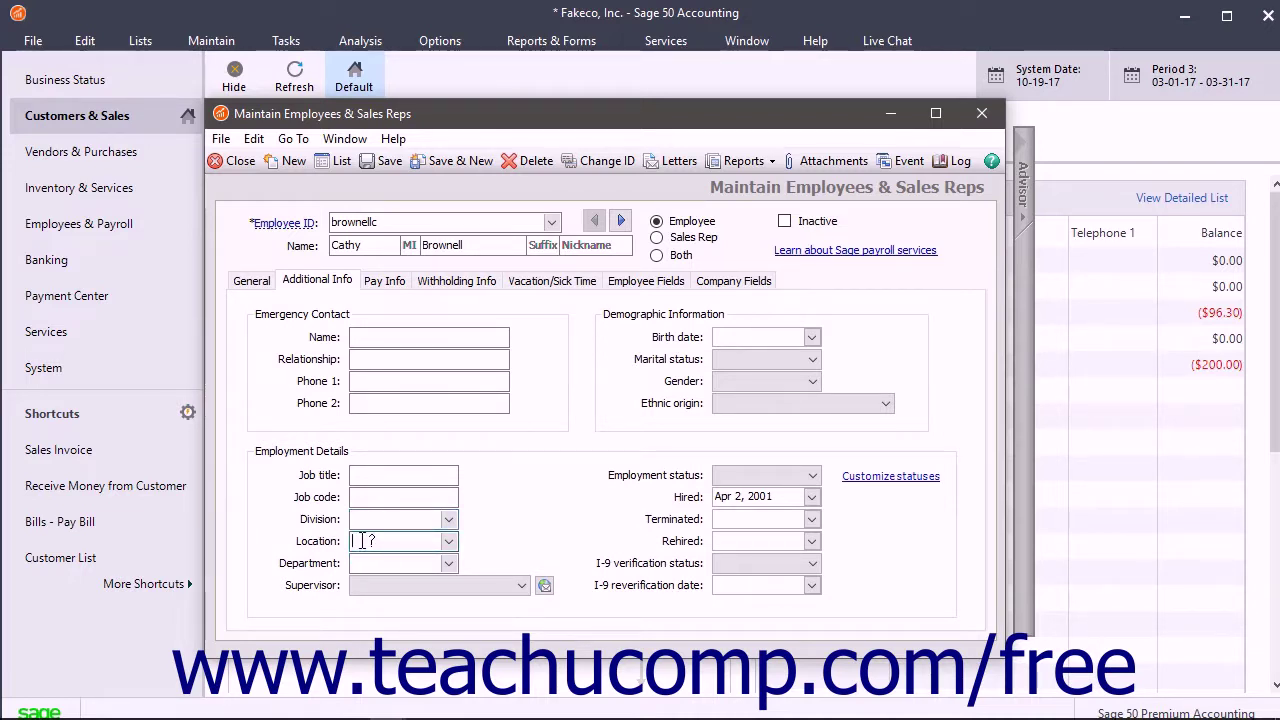
click(366, 563)
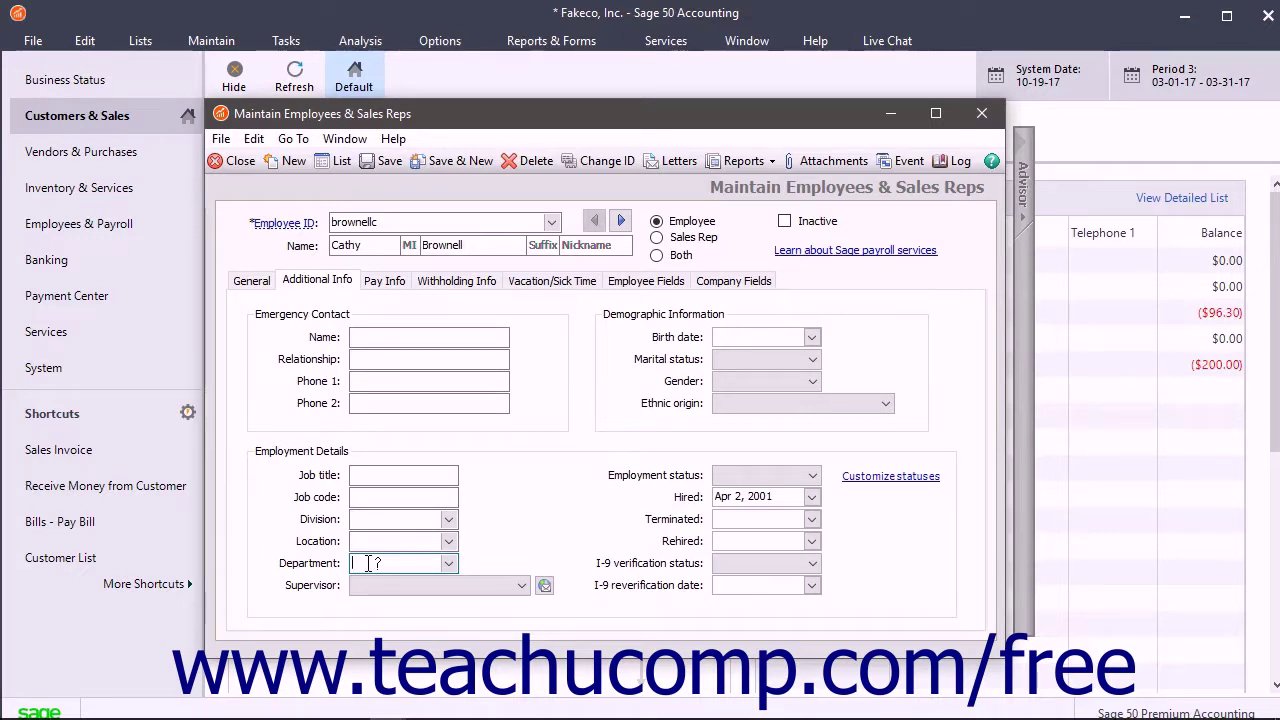
click(377, 589)
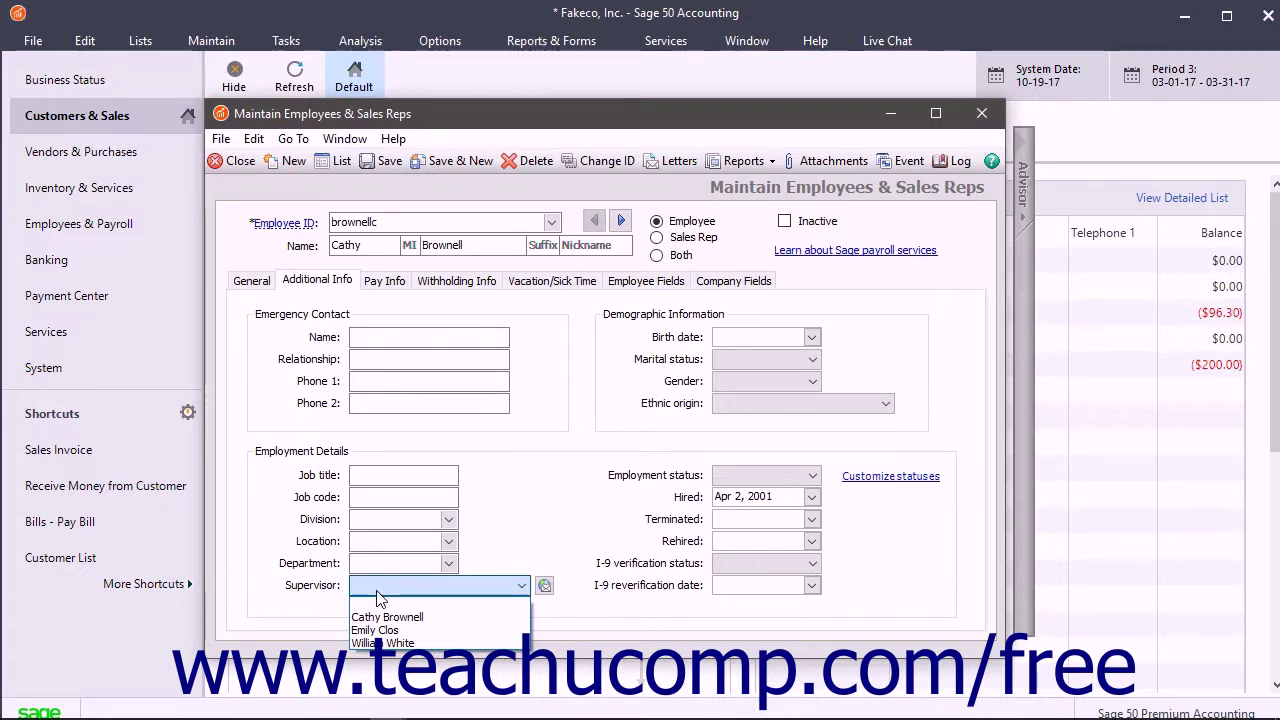
click(545, 614)
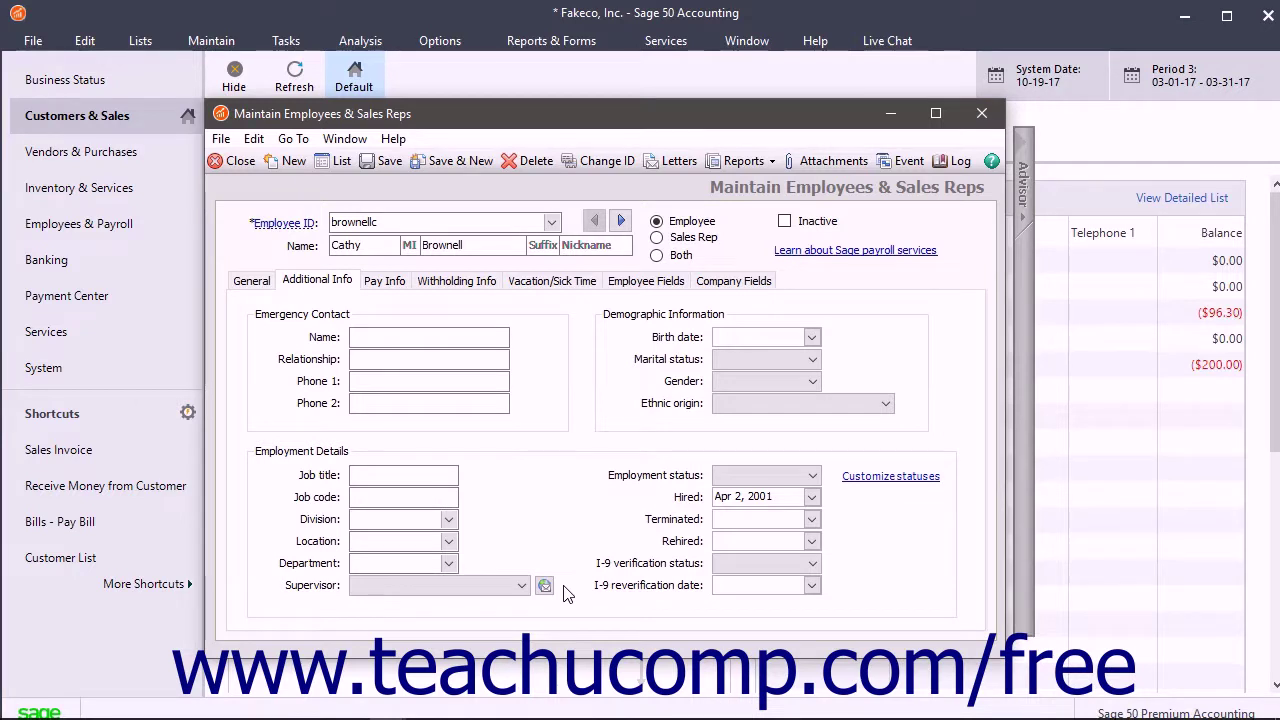
Examine the employment status choices, the customizable status list in Employee Defaults and the I-9 verification status field, leaving them unchanged
click(795, 478)
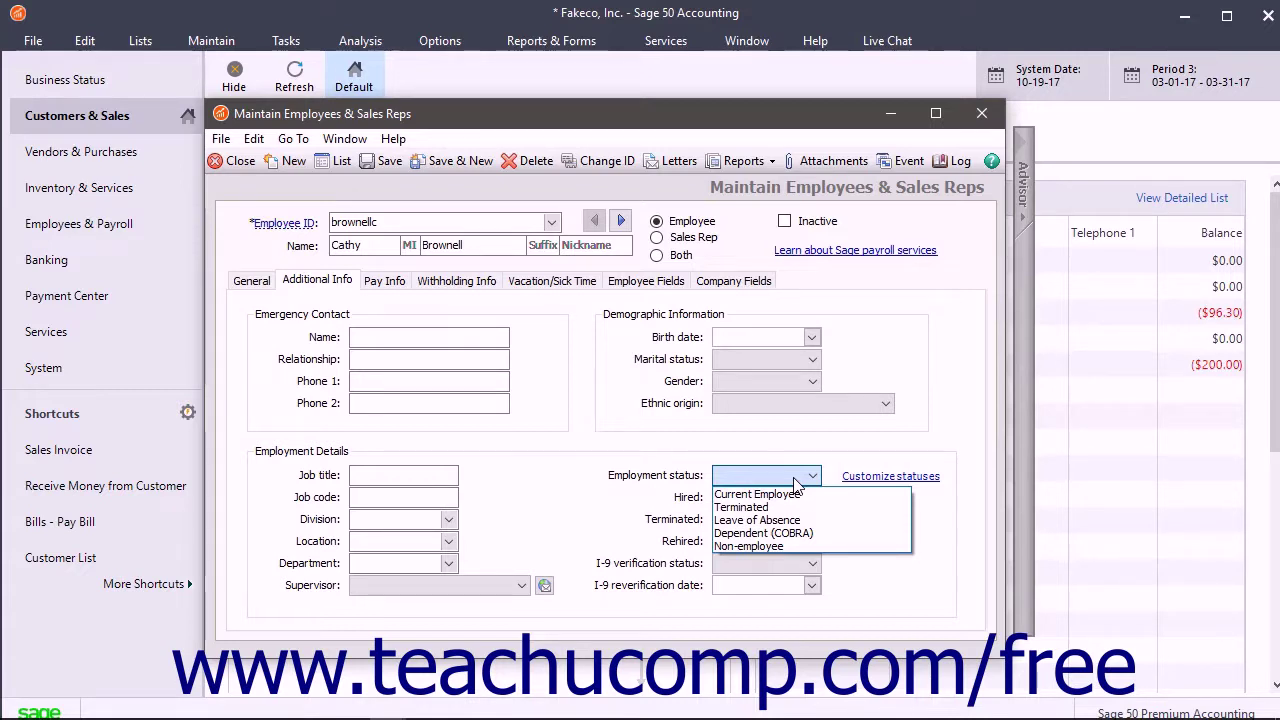
click(795, 480)
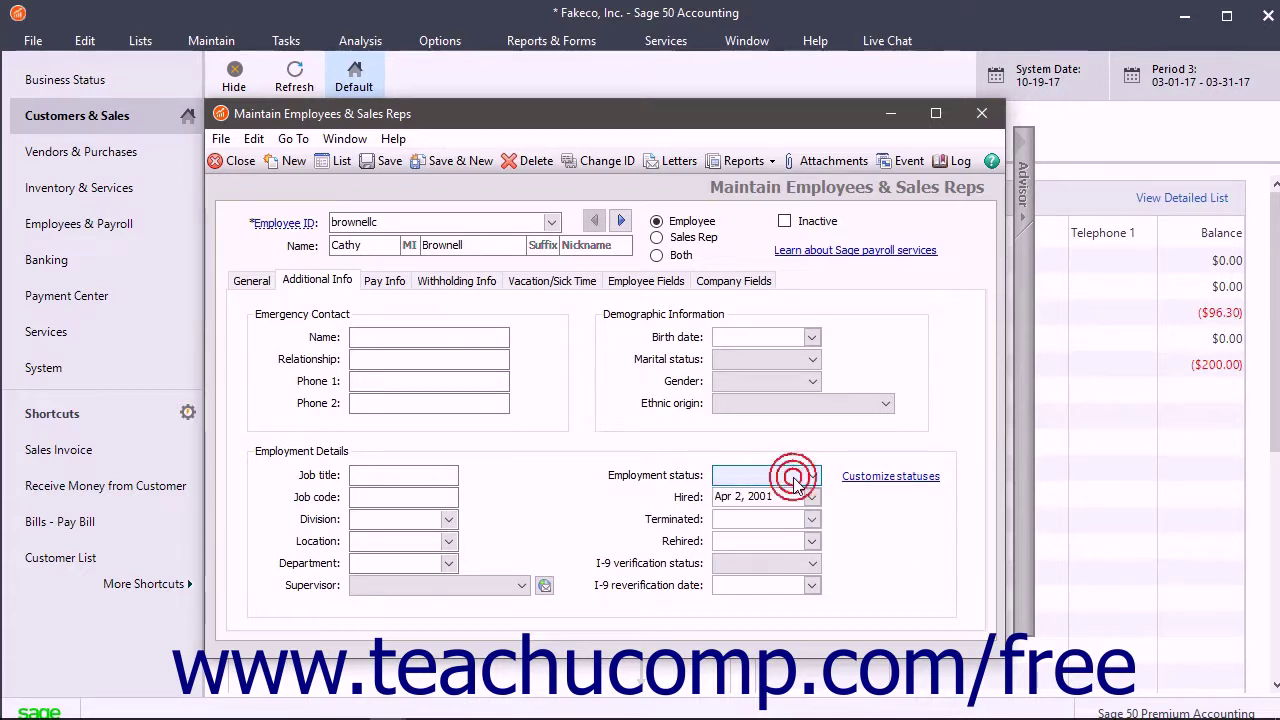
click(864, 478)
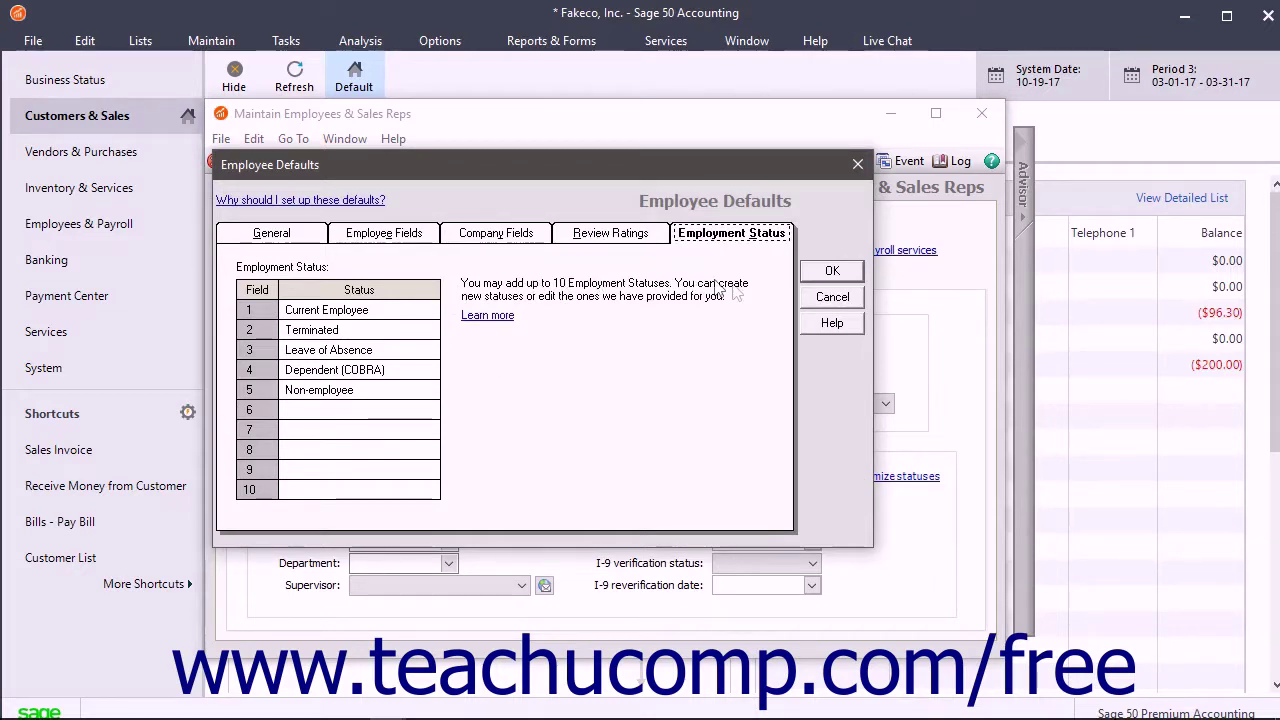
click(822, 298)
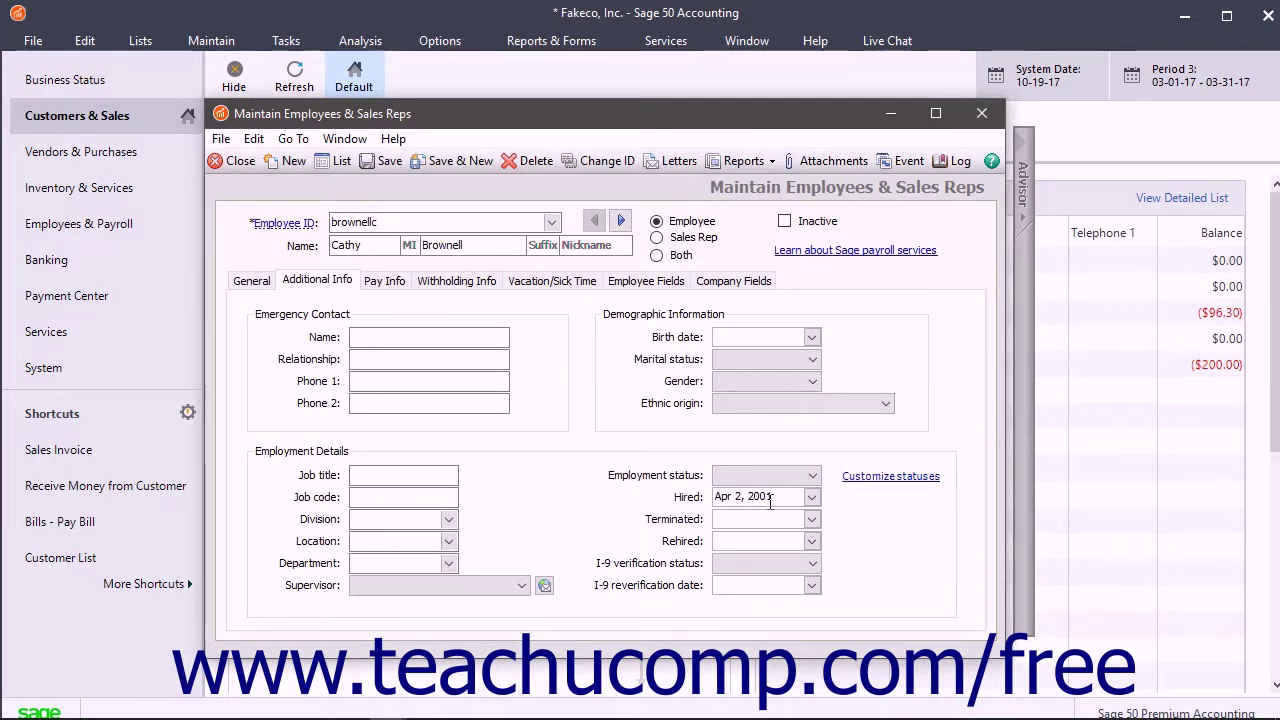
click(768, 558)
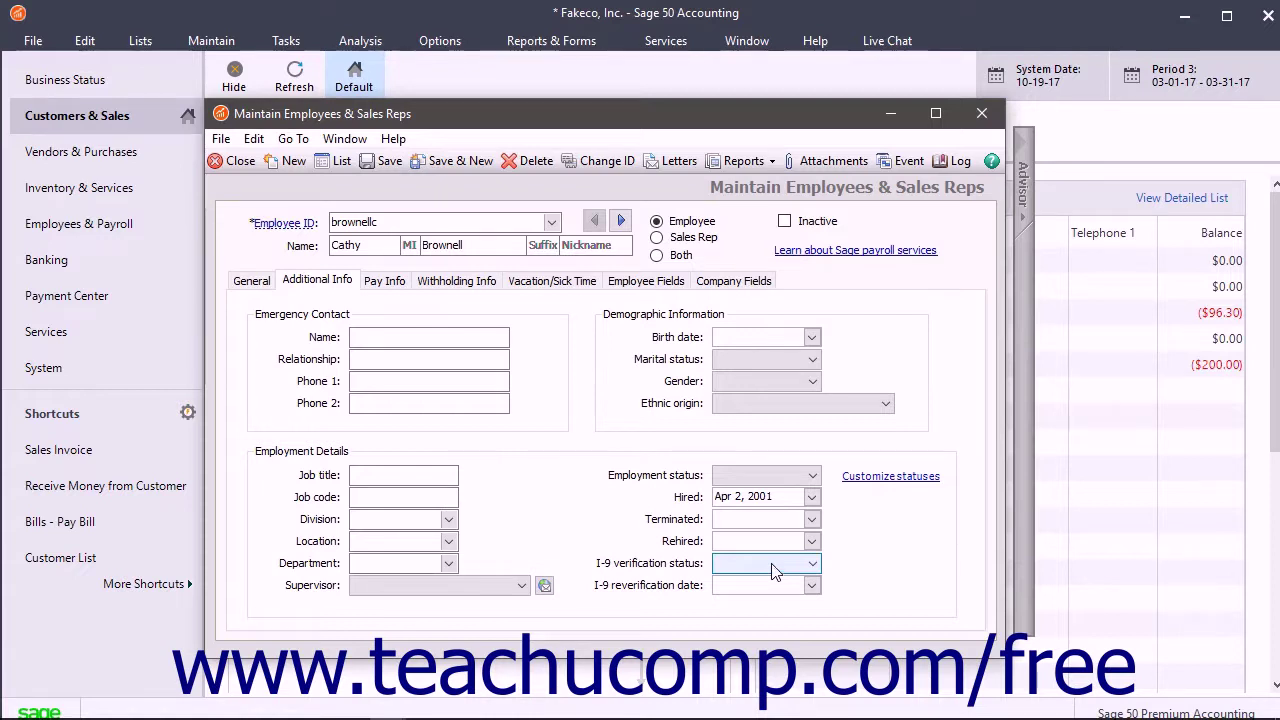
Examine the I-9 reverification date field and the pay method choices, customer billing rate and salary pay rate in the employee's pay information
click(766, 585)
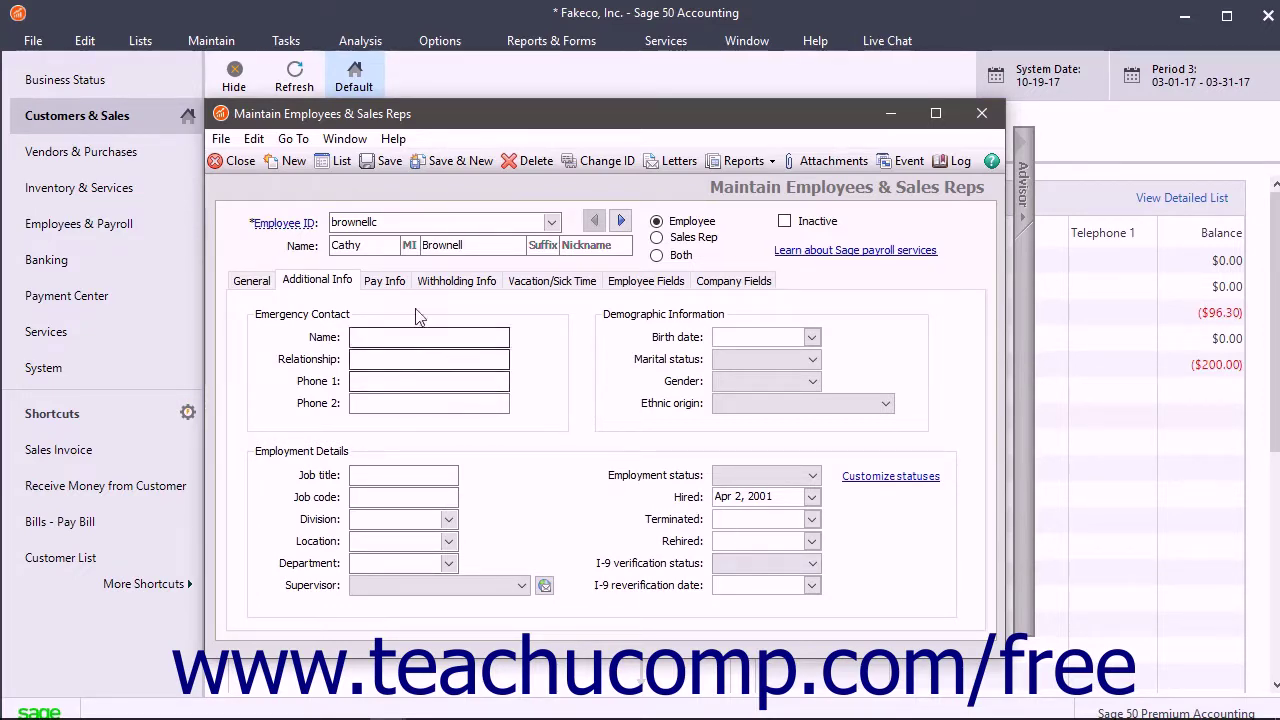
click(403, 284)
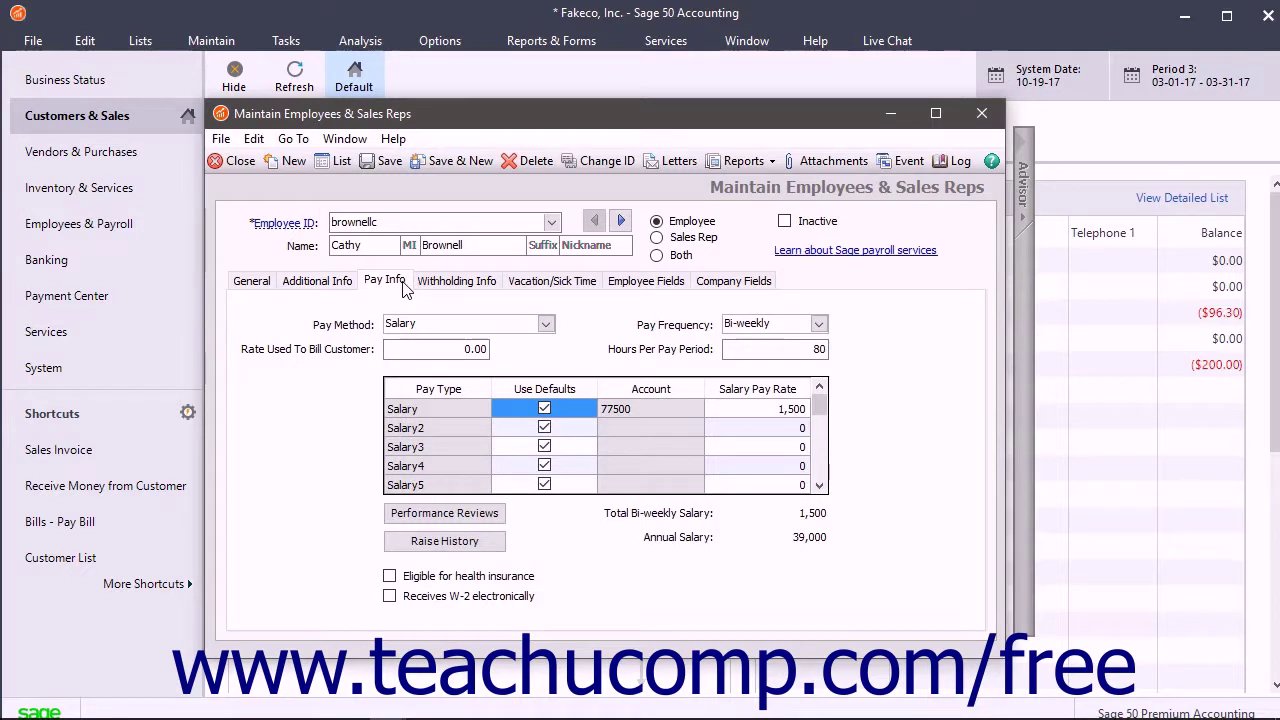
click(549, 325)
click(550, 328)
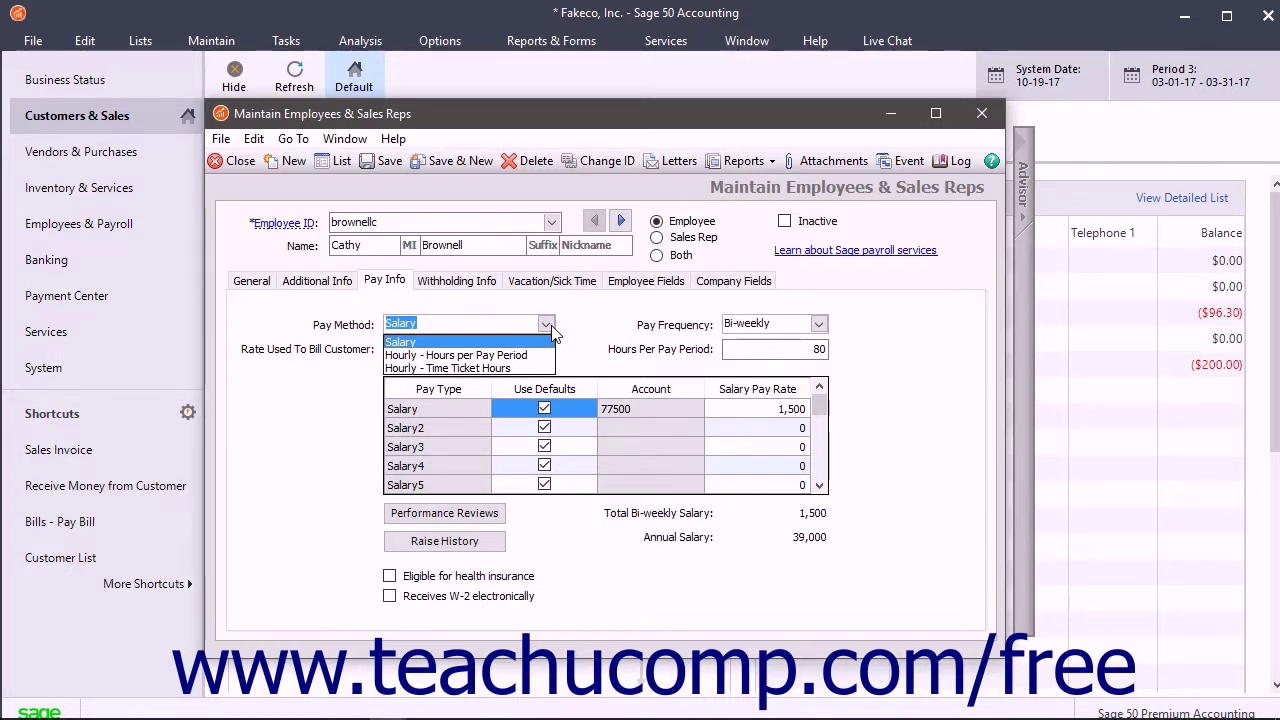
click(547, 325)
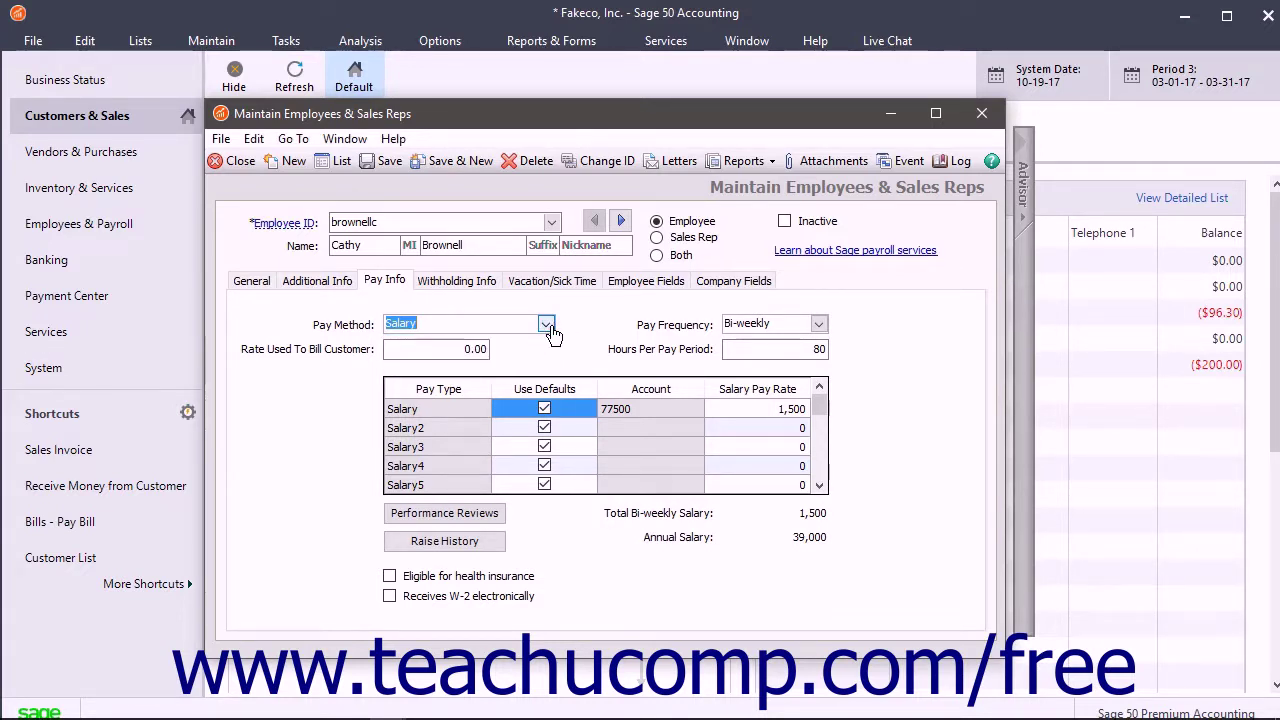
click(432, 352)
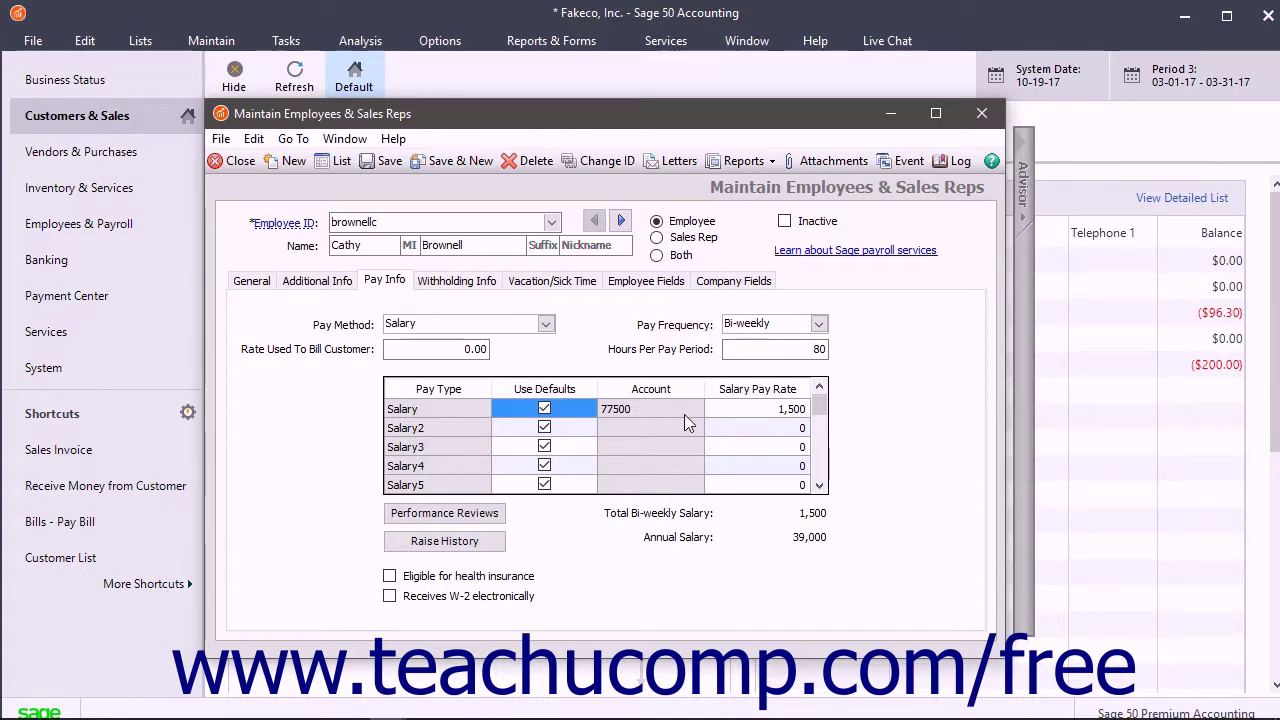
click(771, 409)
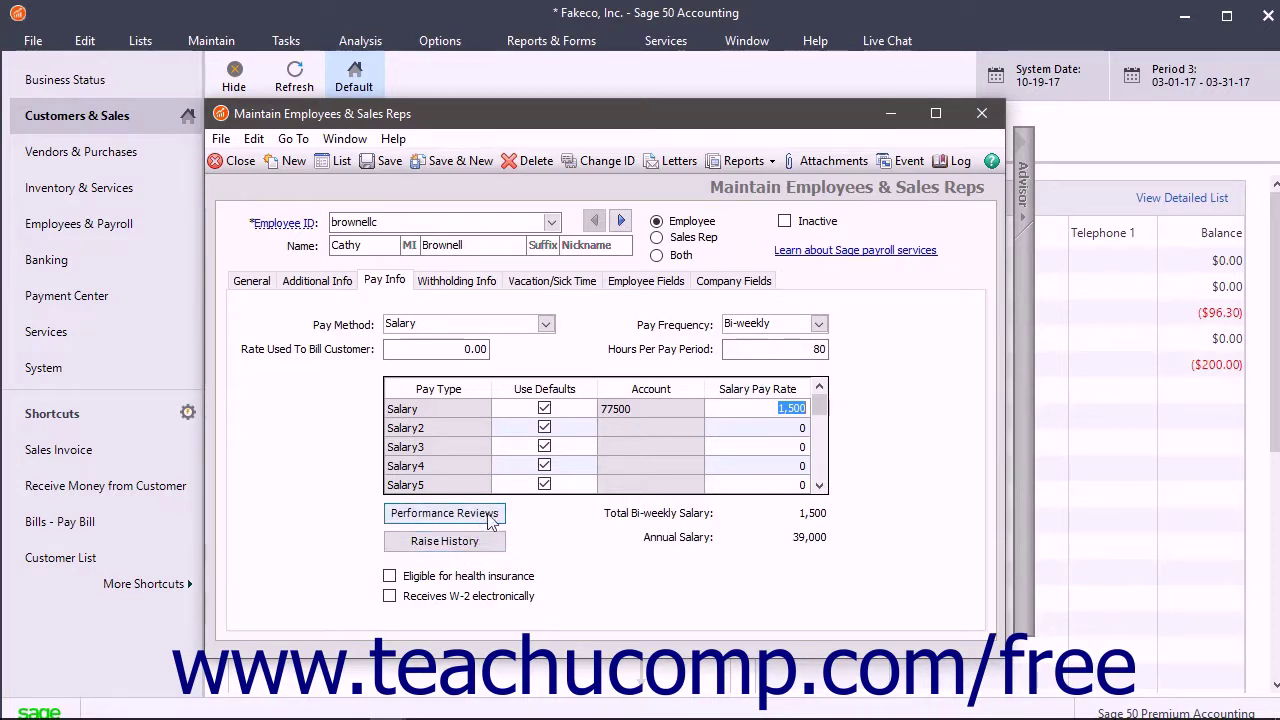
Examine the federal filing status choices, allowances and additional withholding in the employee's withholding information
click(484, 287)
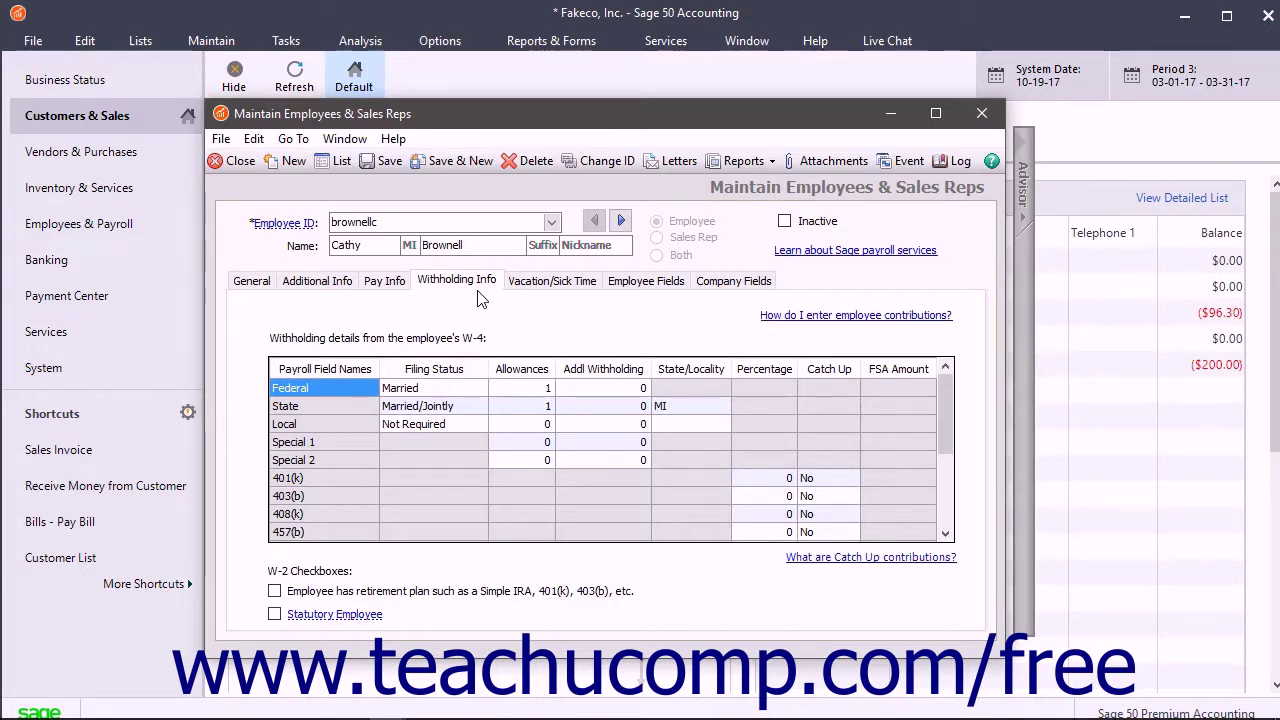
click(446, 389)
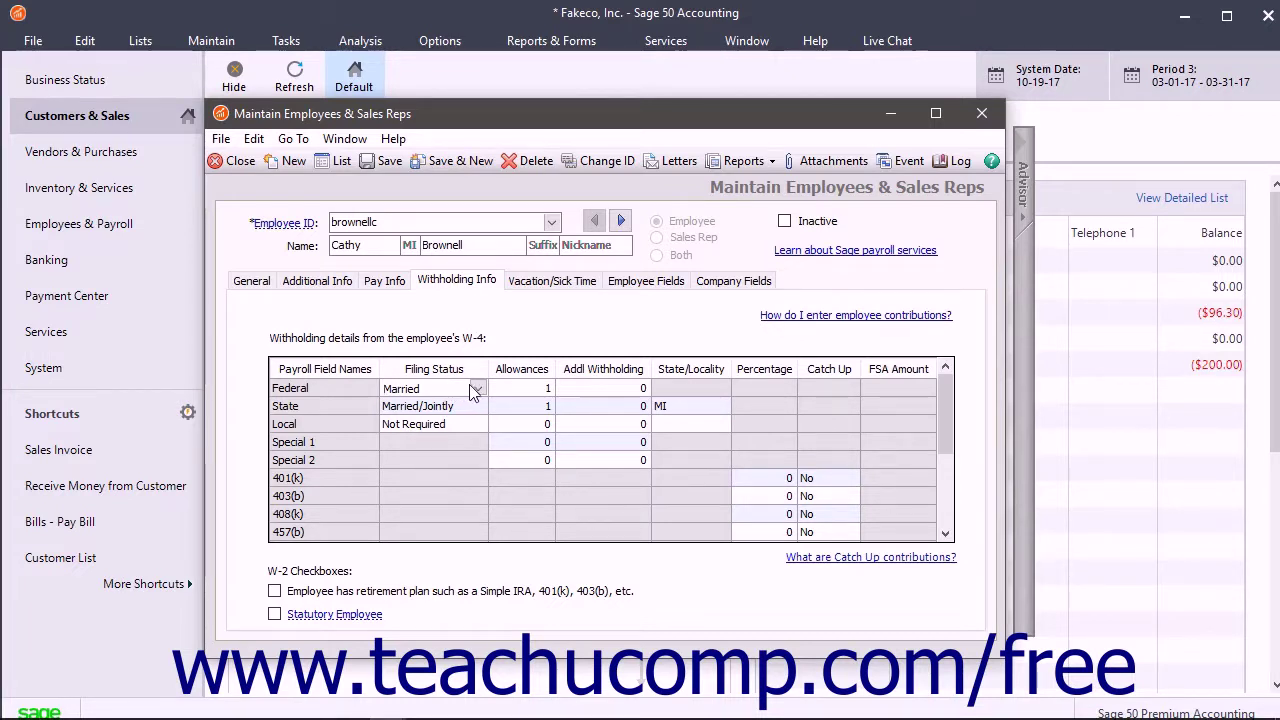
click(477, 389)
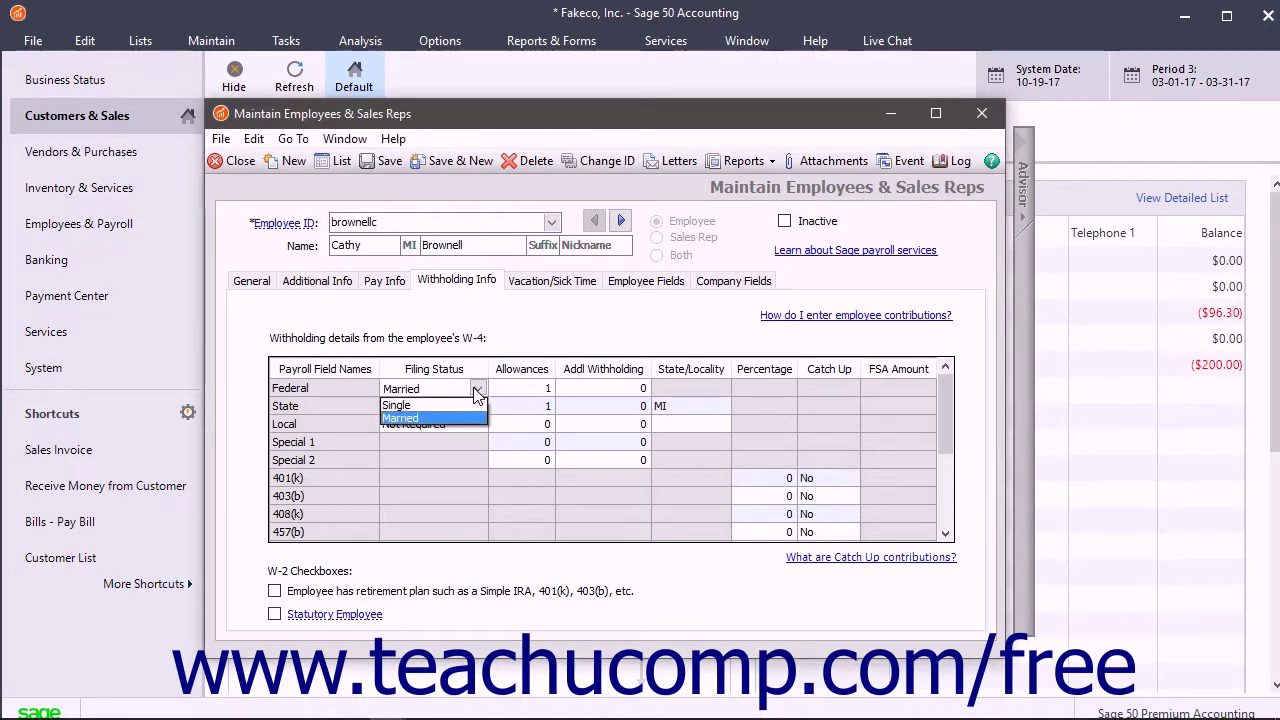
click(477, 391)
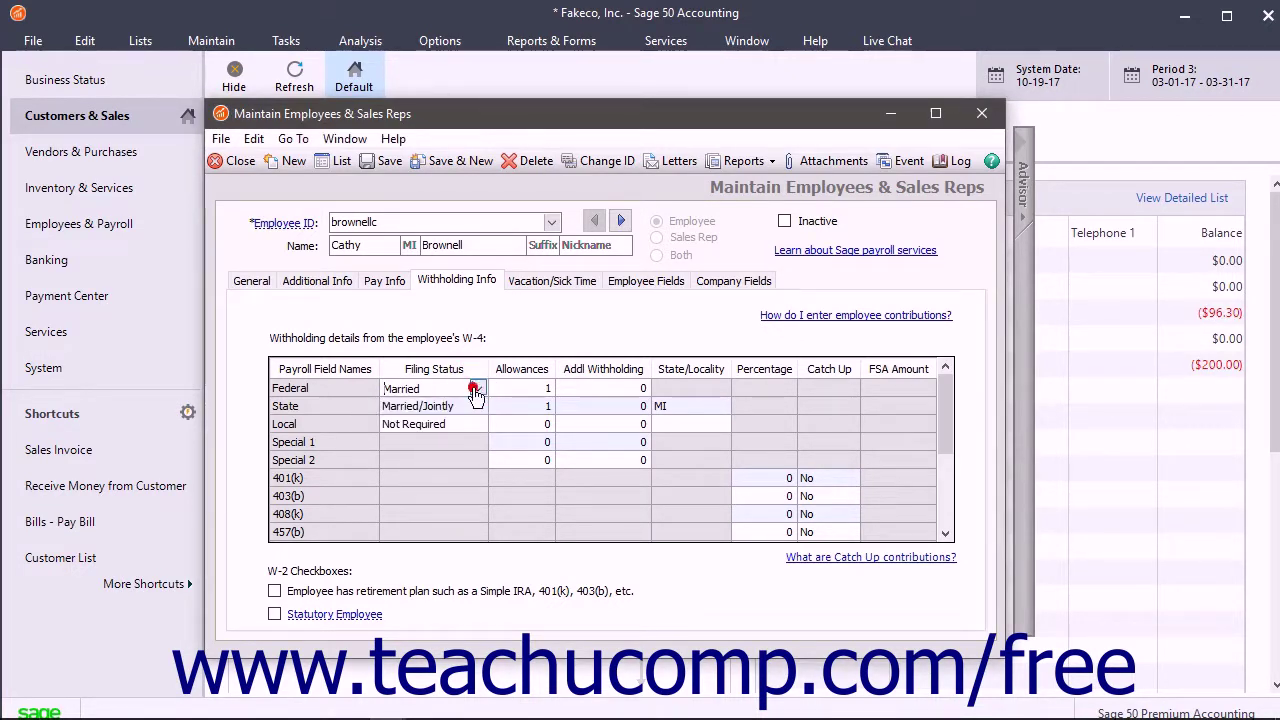
click(531, 390)
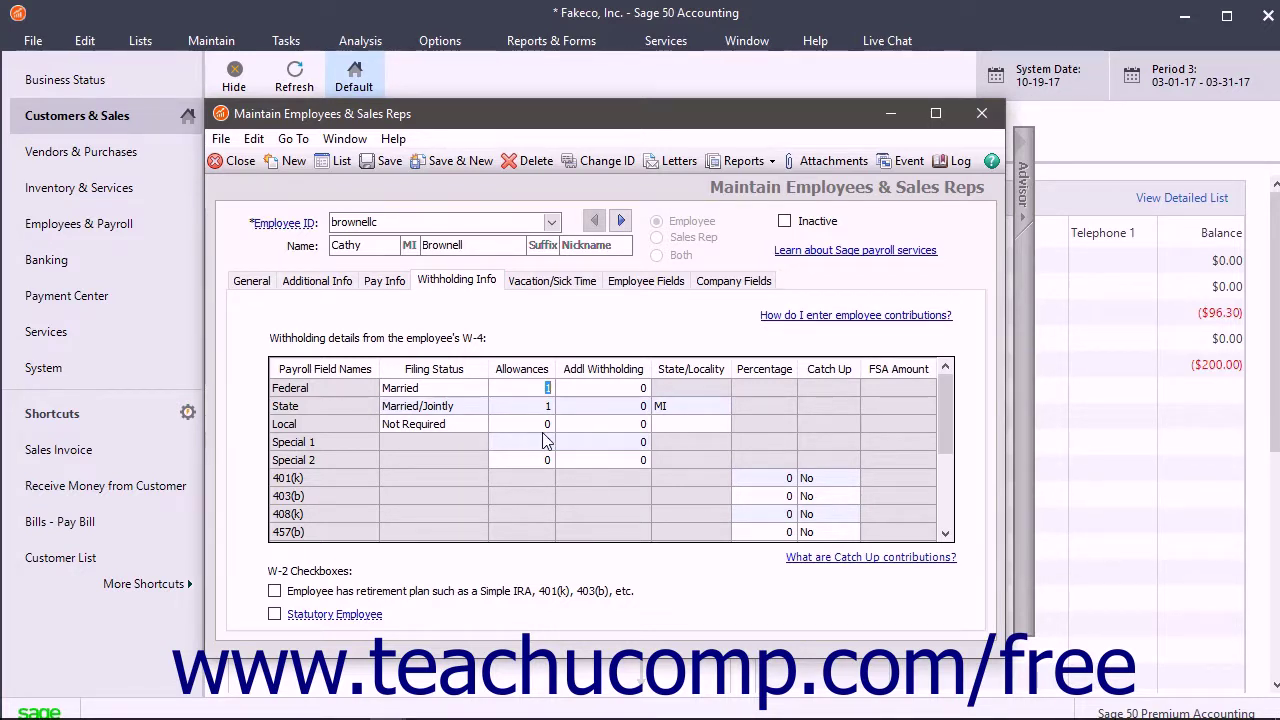
click(604, 387)
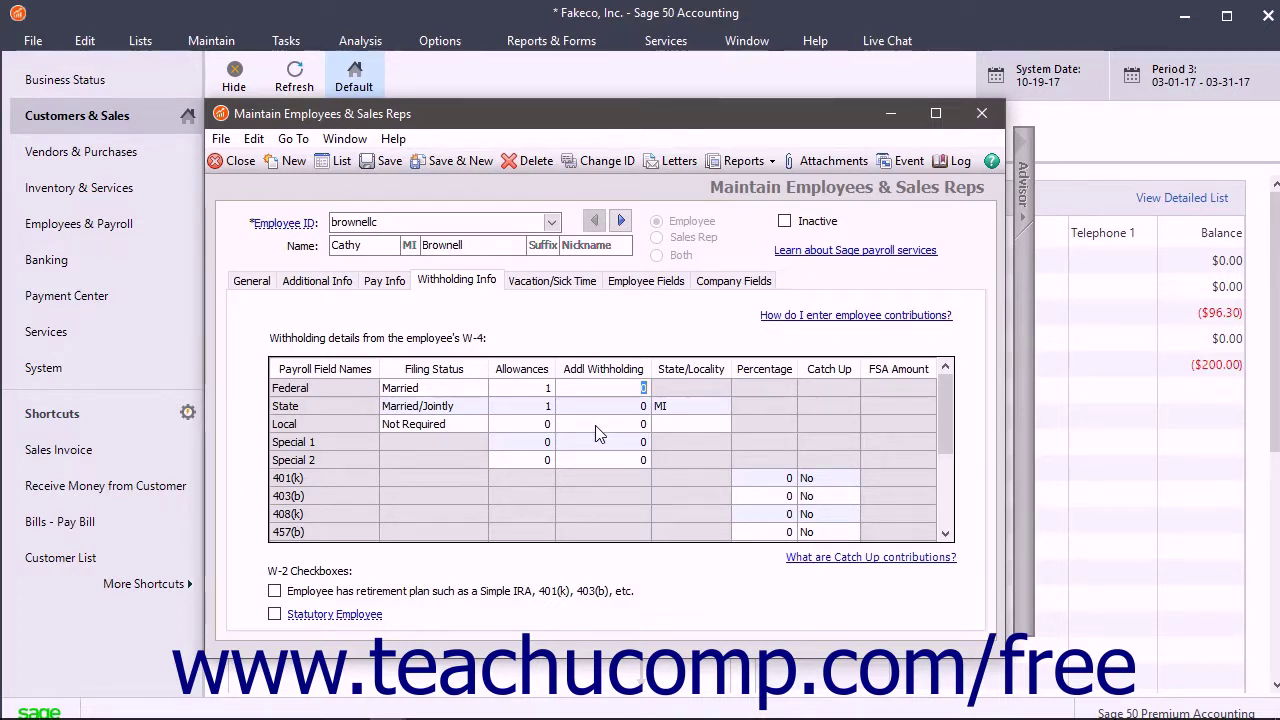
Examine the state/locality field, the 401(k) percentage and catch-up choices, and the Adoption FSA amount in the withholding details
click(680, 410)
click(751, 478)
click(751, 478)
click(835, 481)
click(849, 482)
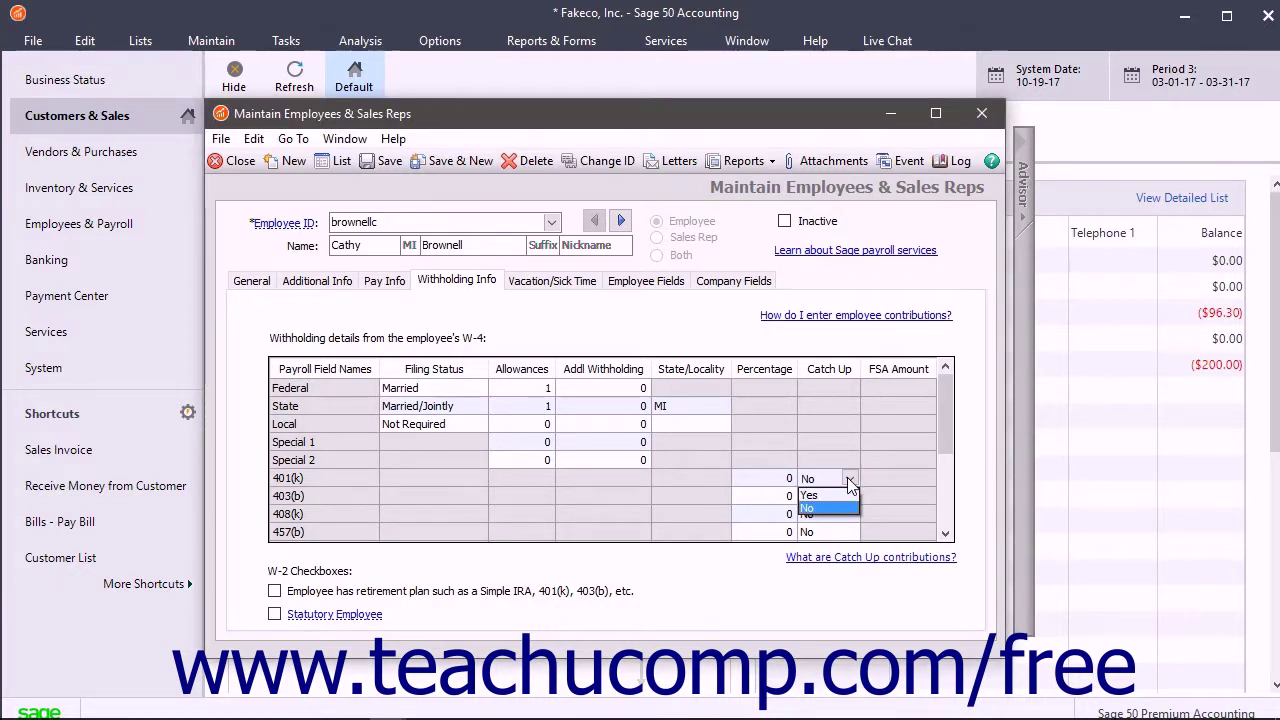
click(849, 482)
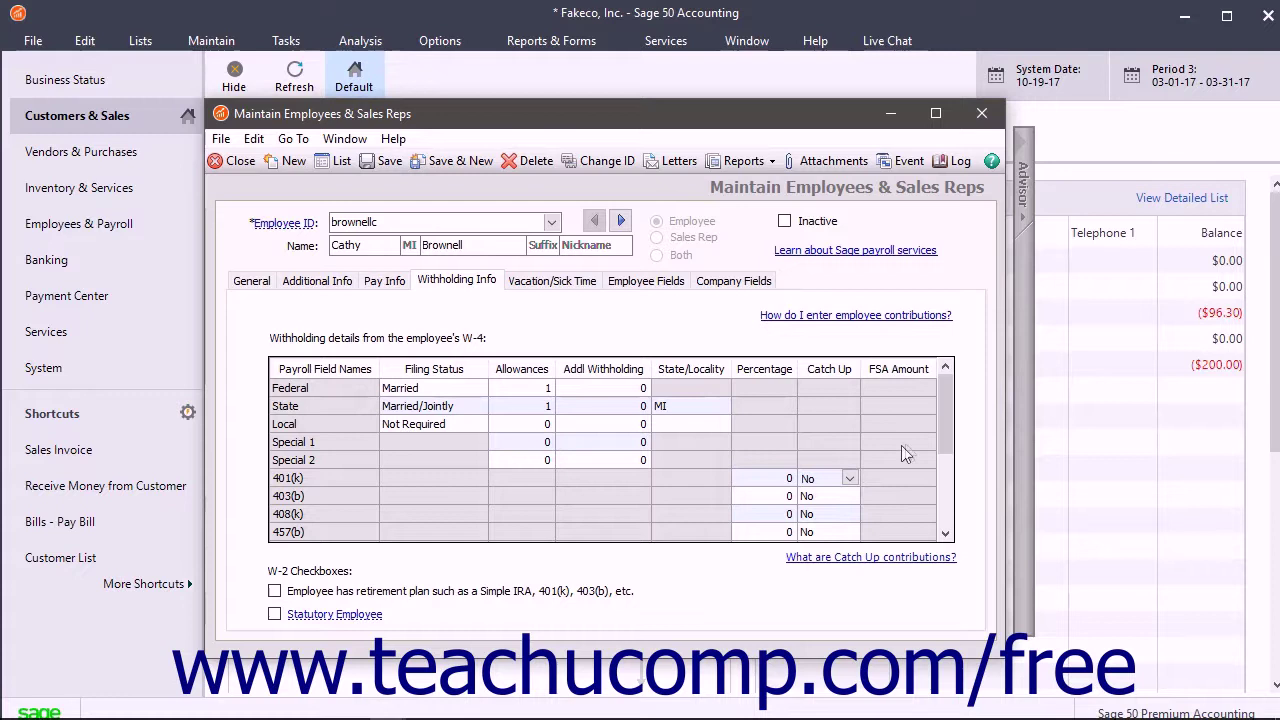
drag(939, 414, 945, 505)
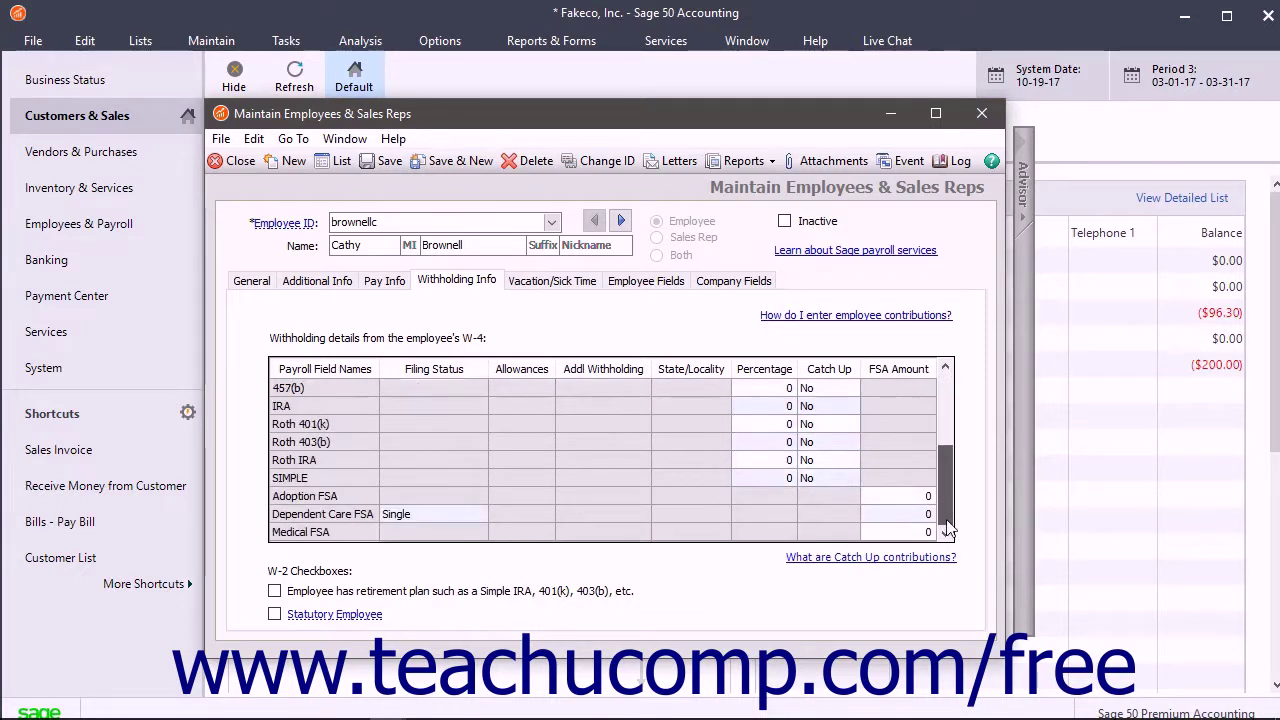
click(895, 500)
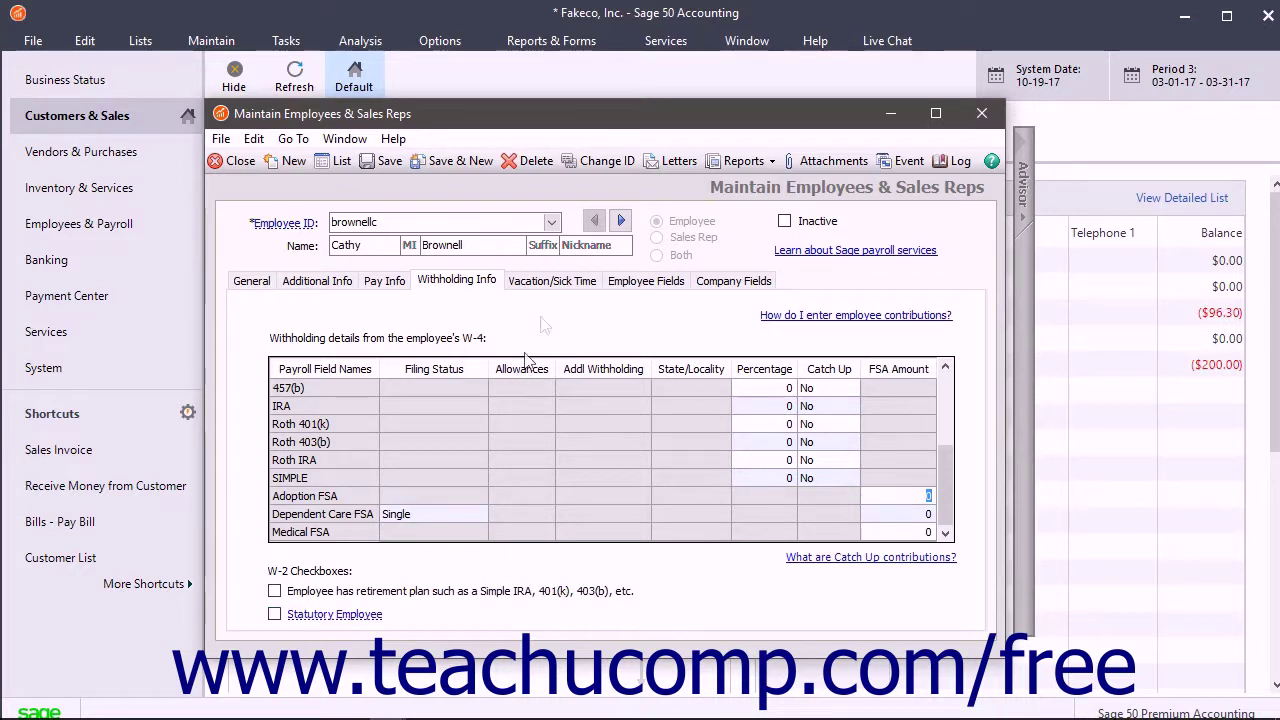
Examine the employee's vacation and sick time settings, including the option to use the company defaults for sick time
click(548, 288)
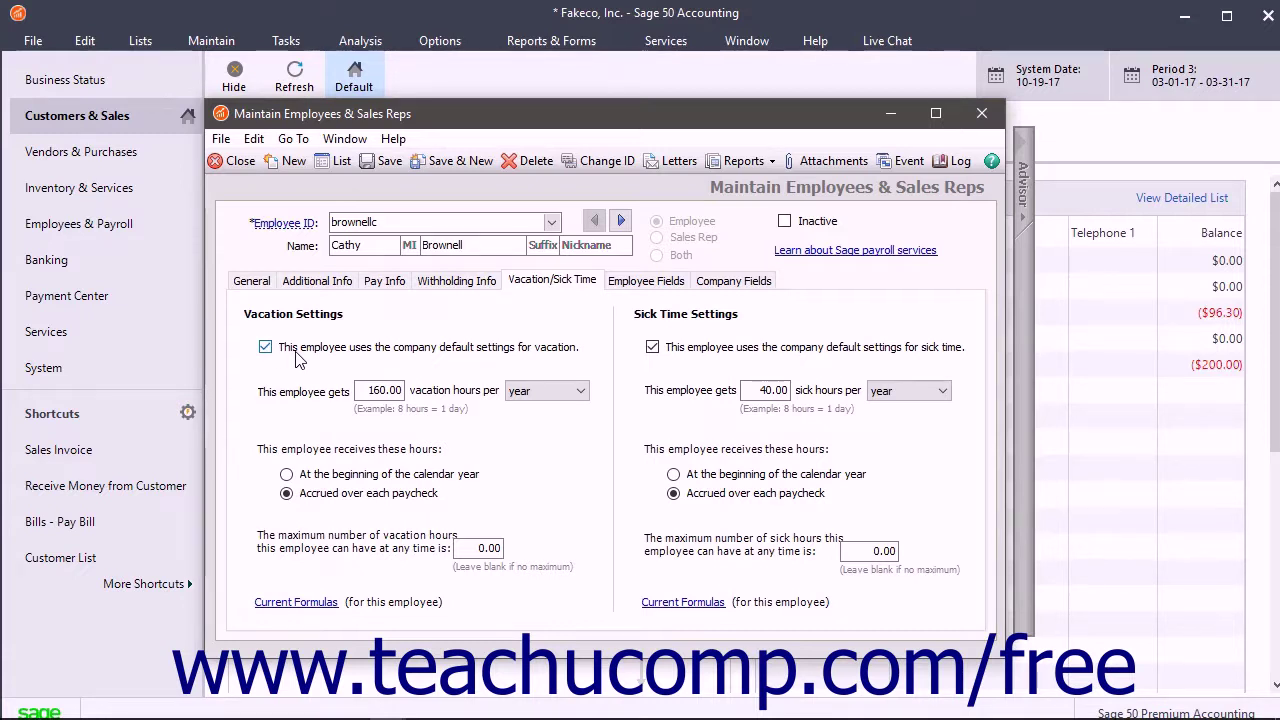
click(666, 353)
click(652, 346)
Turn off the defaults for the Dental deduction in the employee fields and set its amount to -20
click(645, 284)
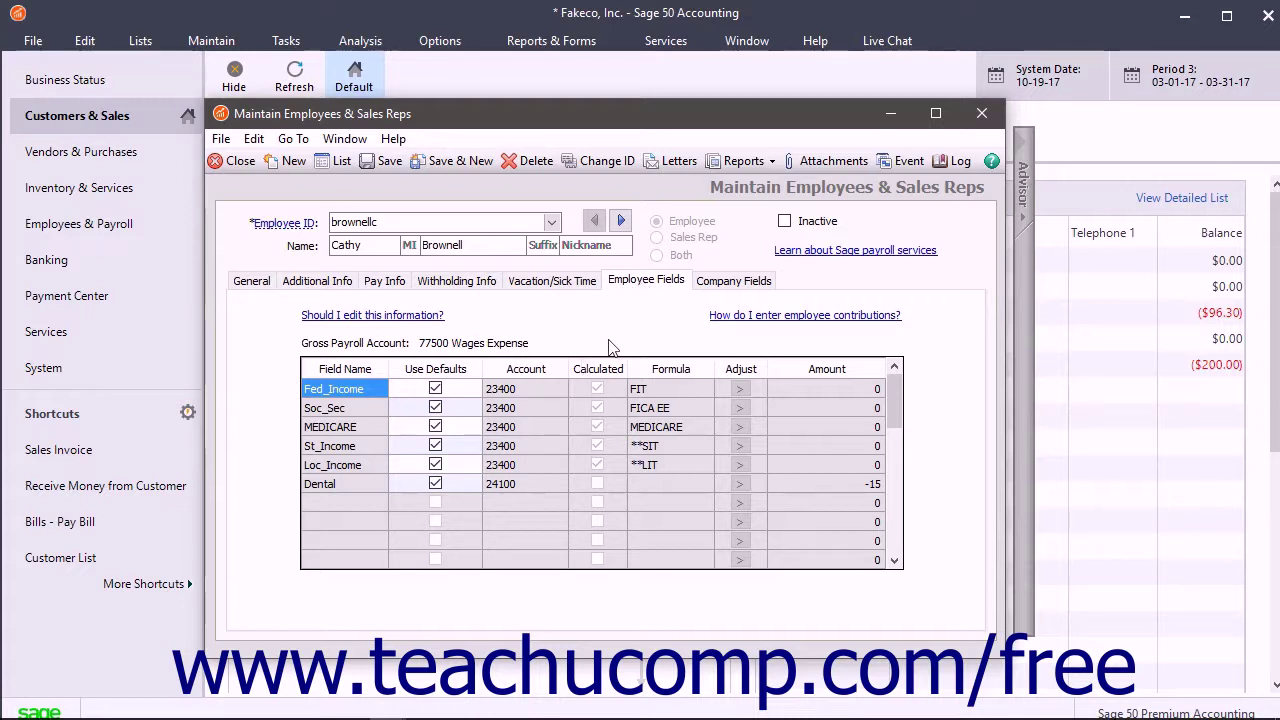
click(435, 483)
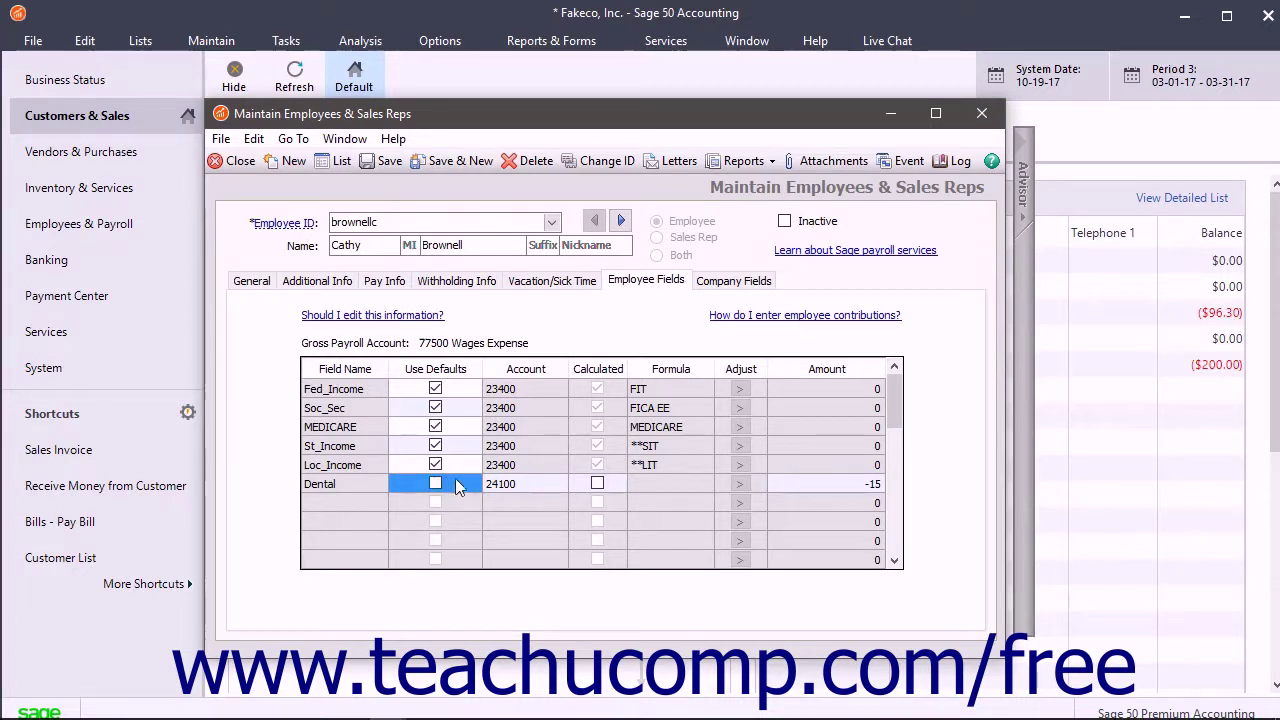
click(848, 485)
text(-20)
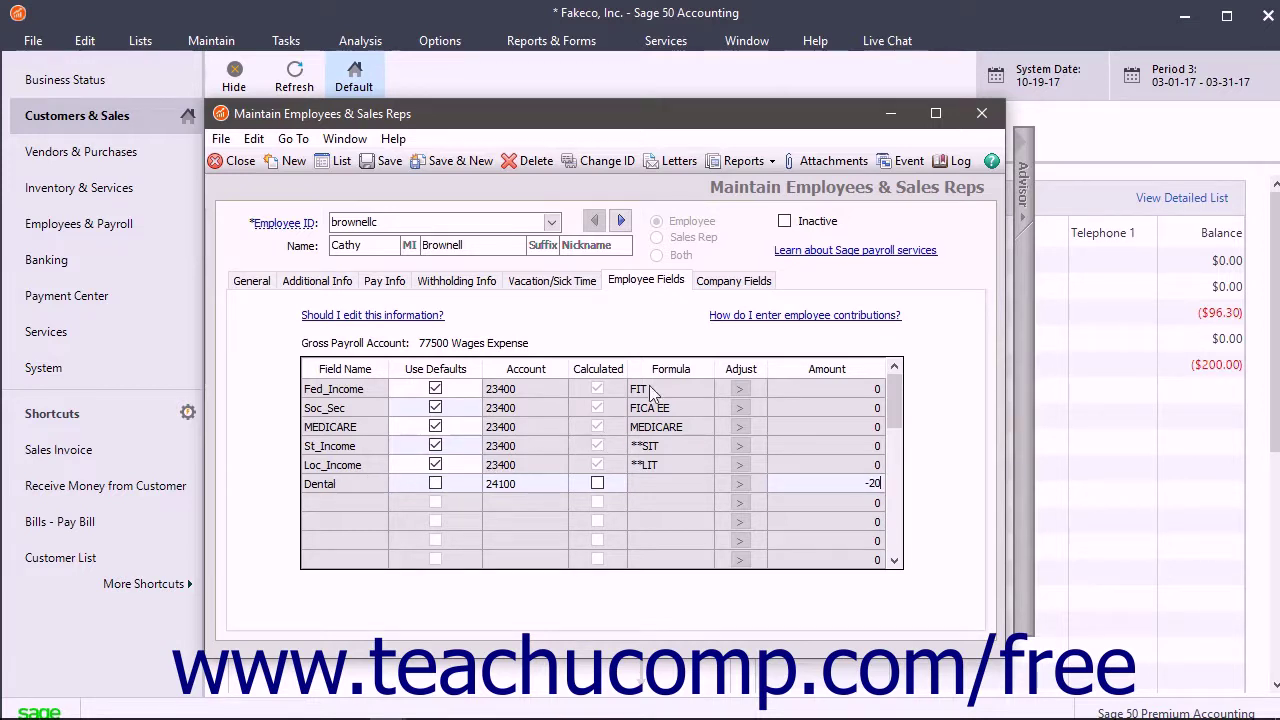
View the company payroll fields, save the employee record while starting a new one, and close the employee window
click(708, 284)
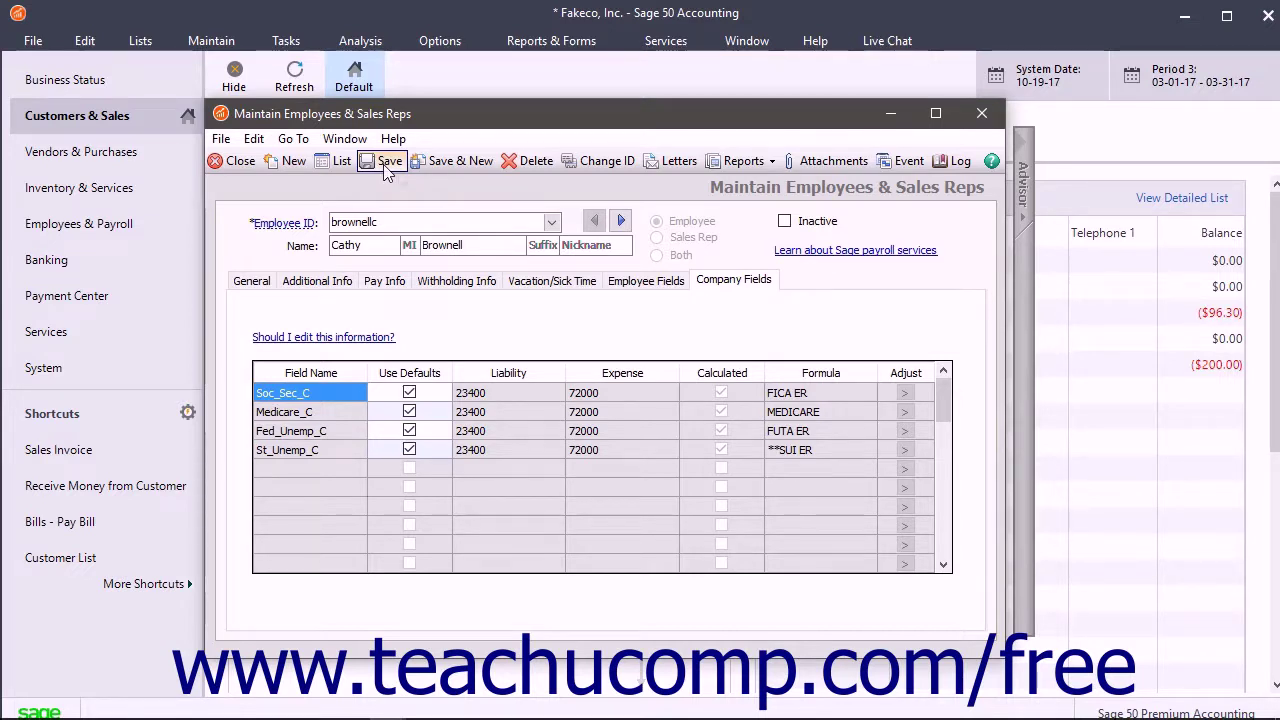
click(453, 163)
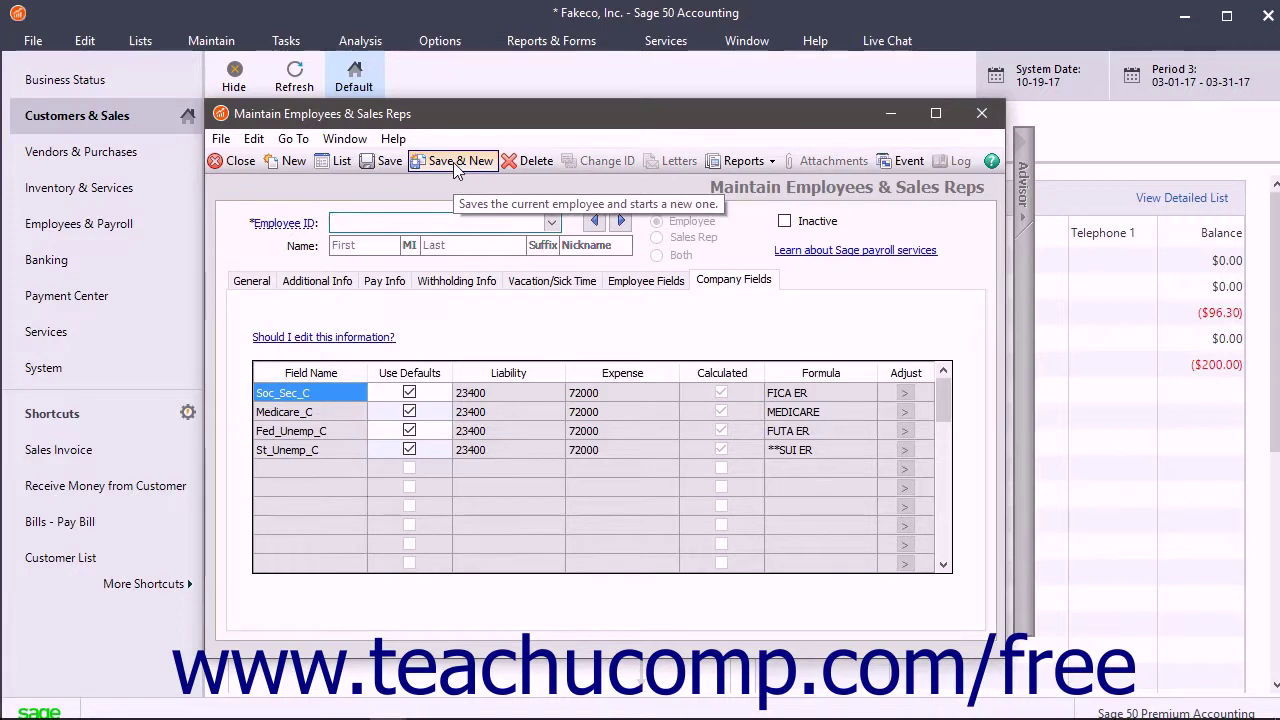
click(238, 166)
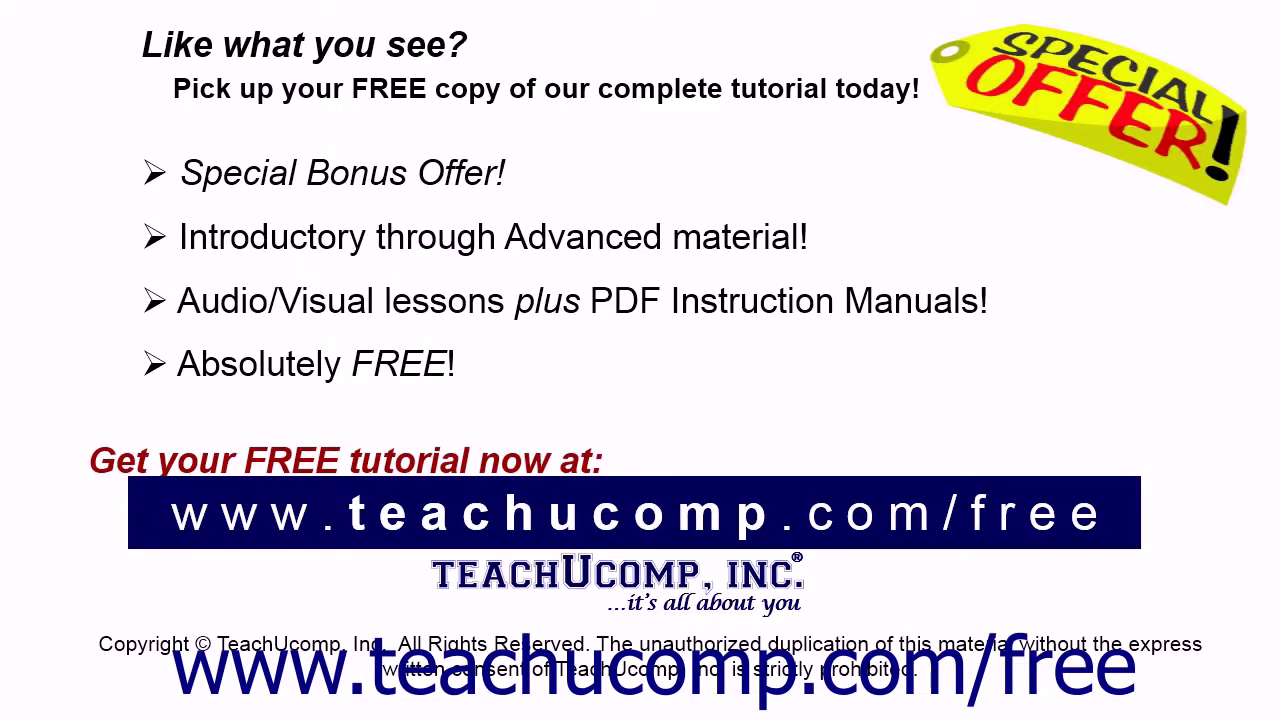